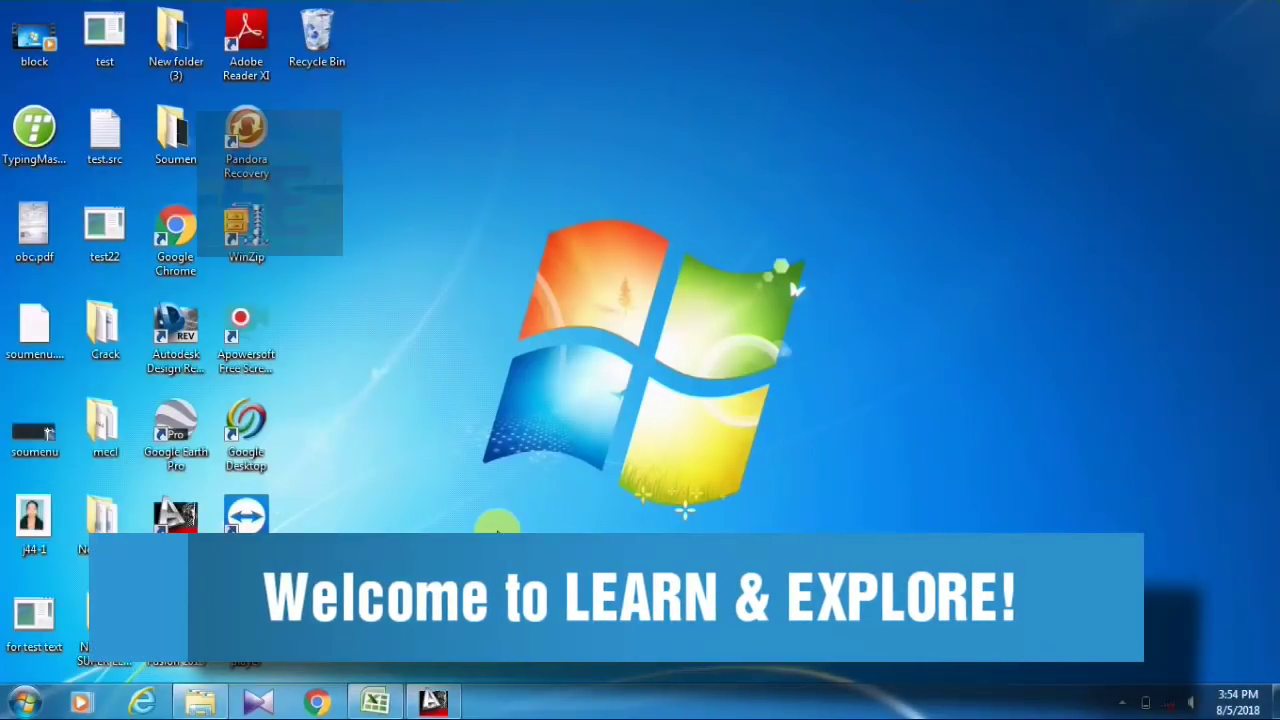
Restore the UN.dwg drawing window from the taskbar.
left_click(436, 704)
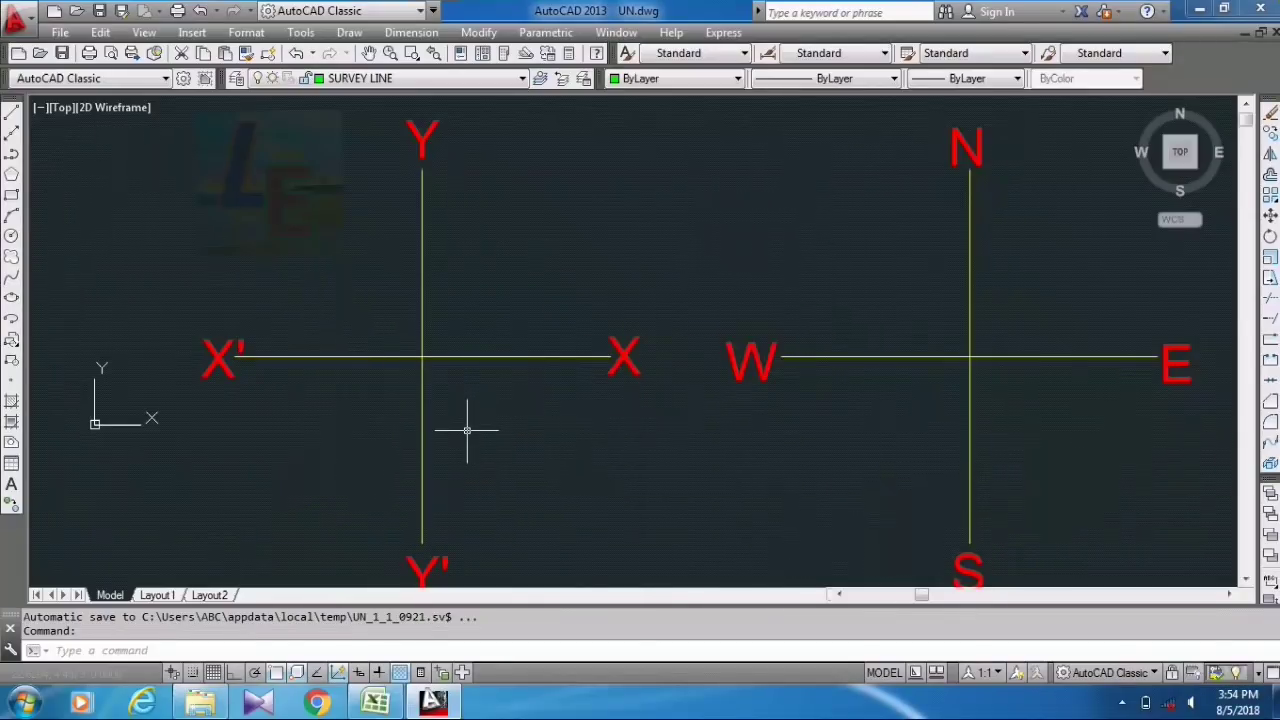
Pan and zoom to frame the mathematical X–Y axes, leaving the surveying cross at right.
middle_click_drag(466, 430, 601, 385)
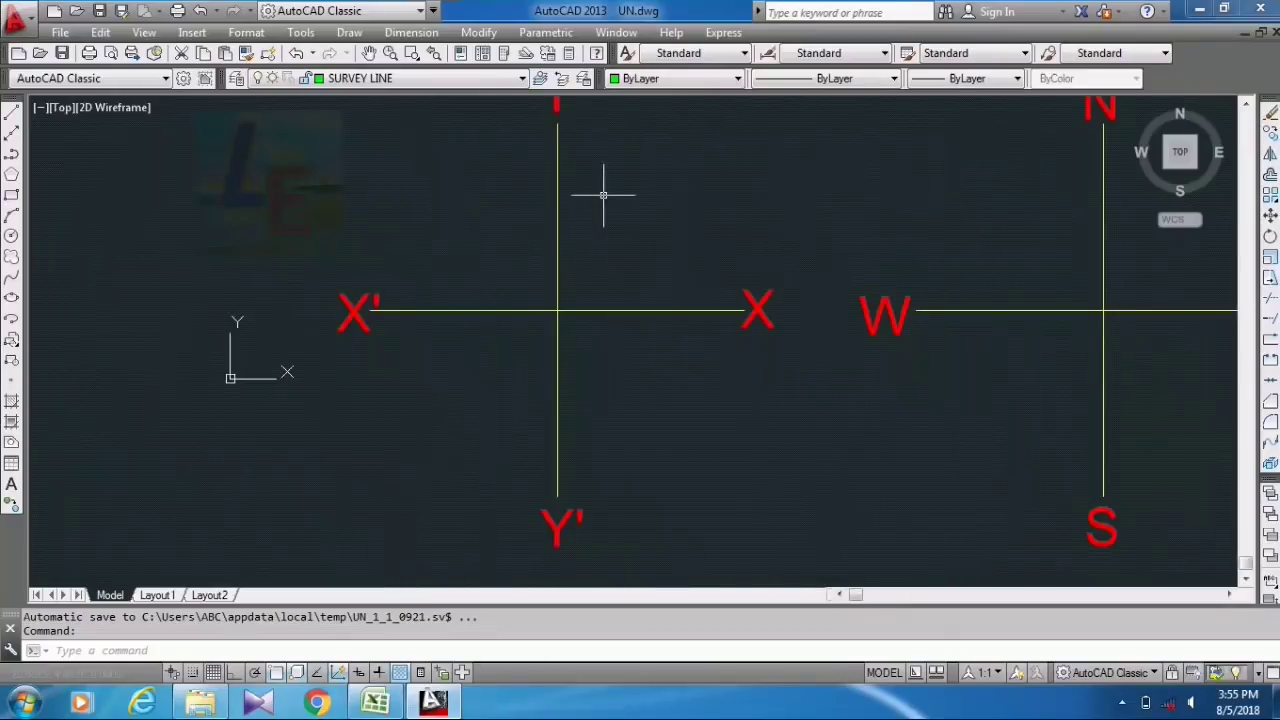
scroll(605, 200, "down", 3)
scroll(580, 213, "up", 4)
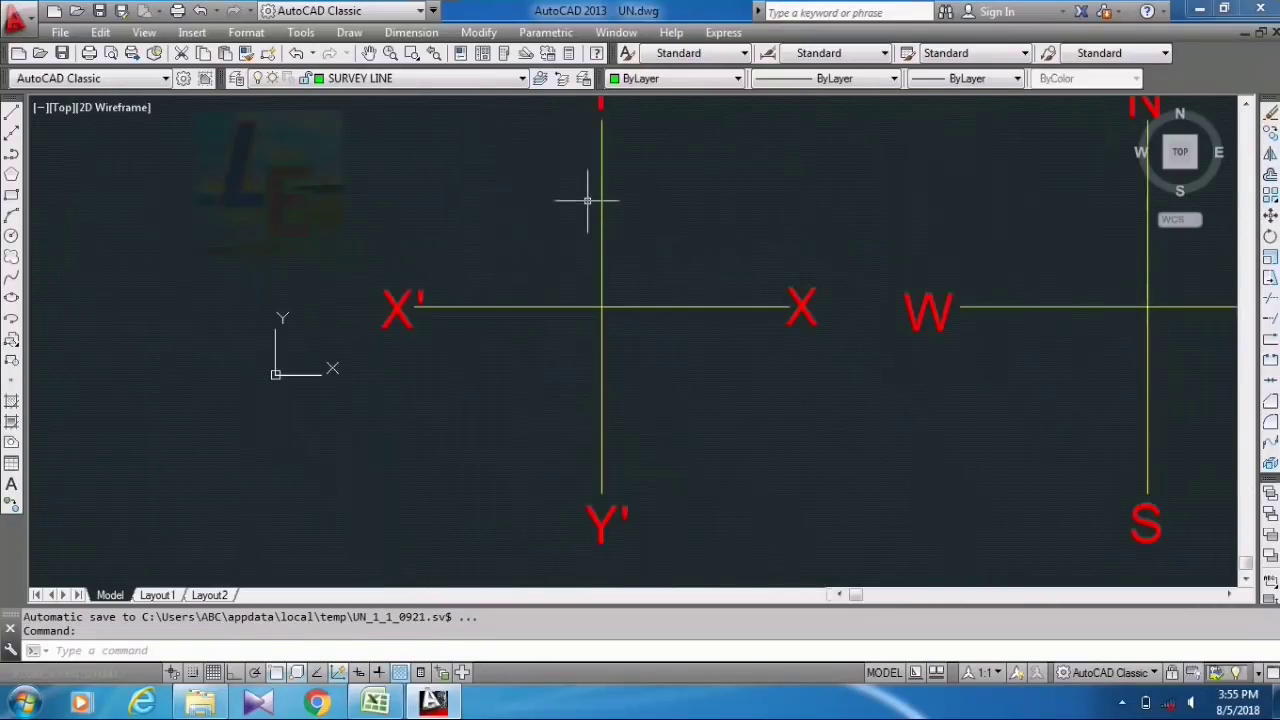
scroll(591, 206, "down", 2)
scroll(641, 152, "up", 2)
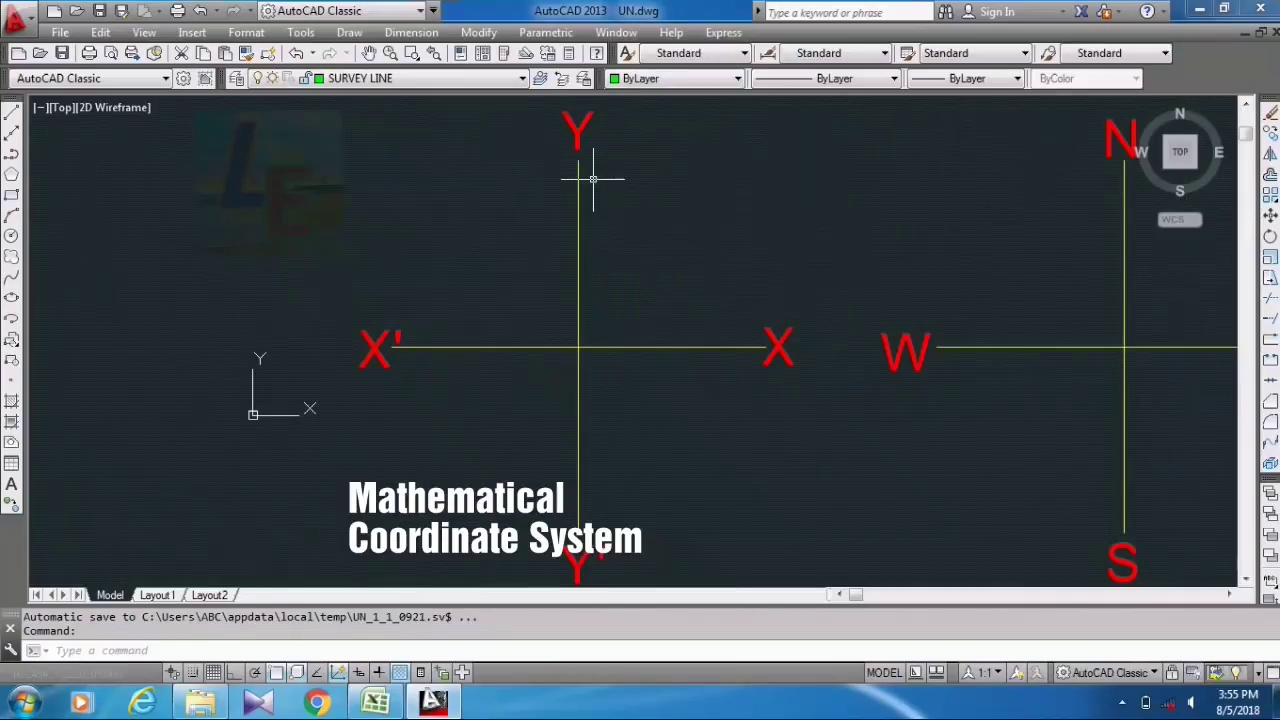
type("L")
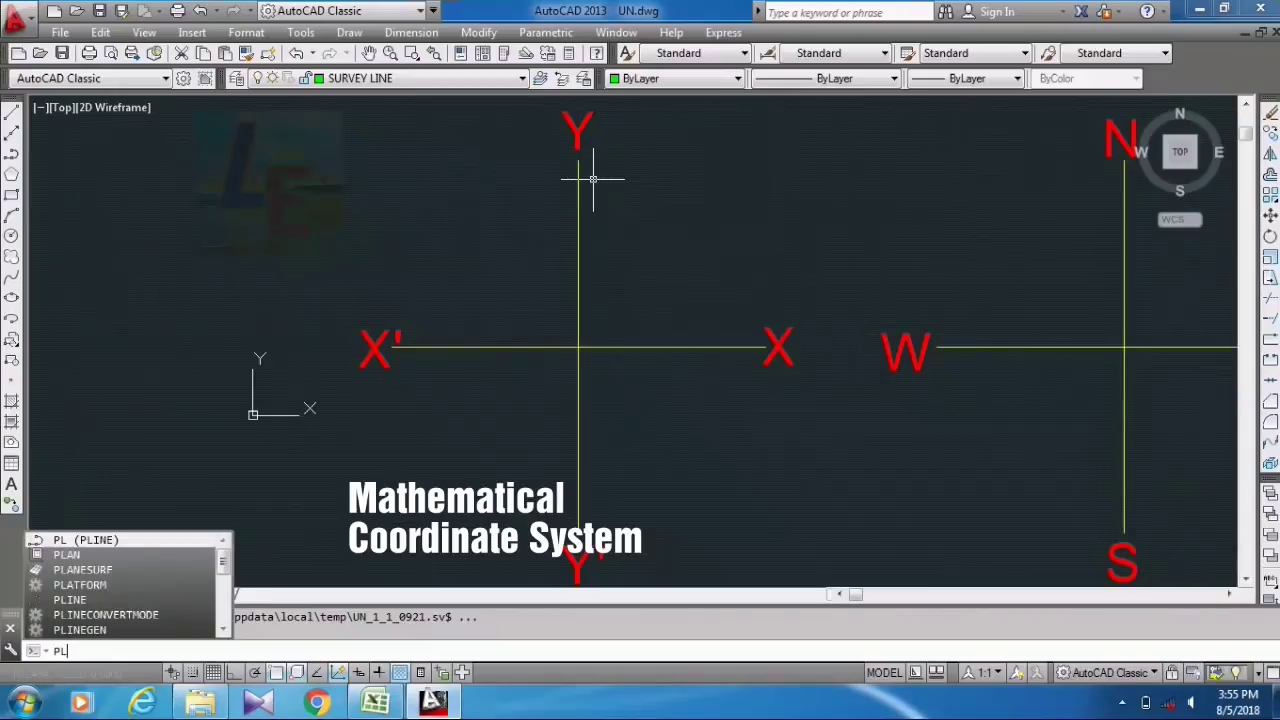
key("Return")
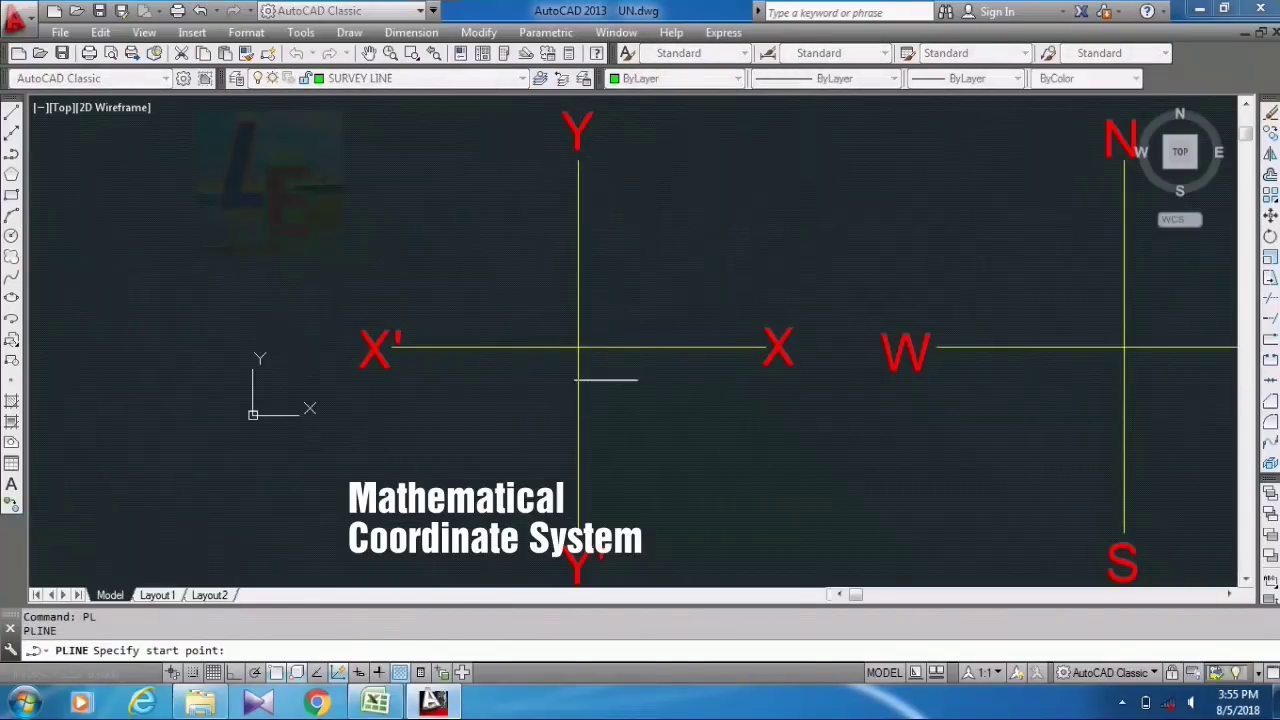
left_click(578, 347)
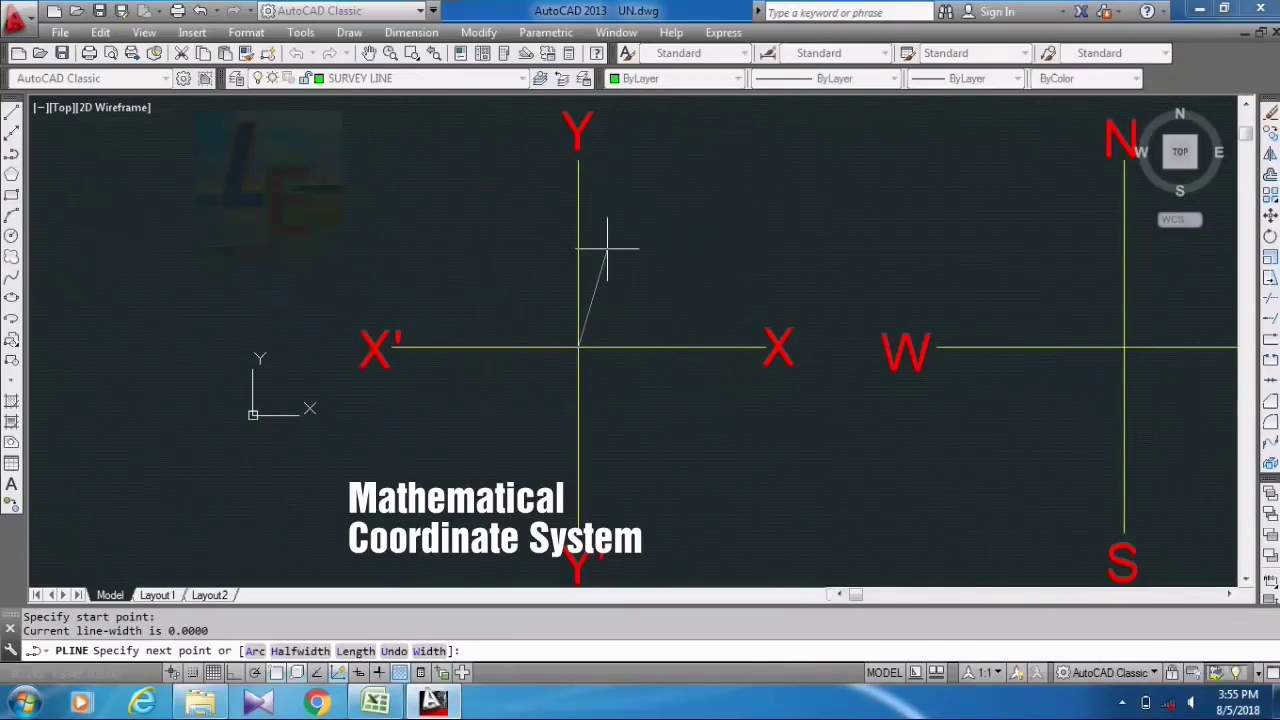
type("@10")
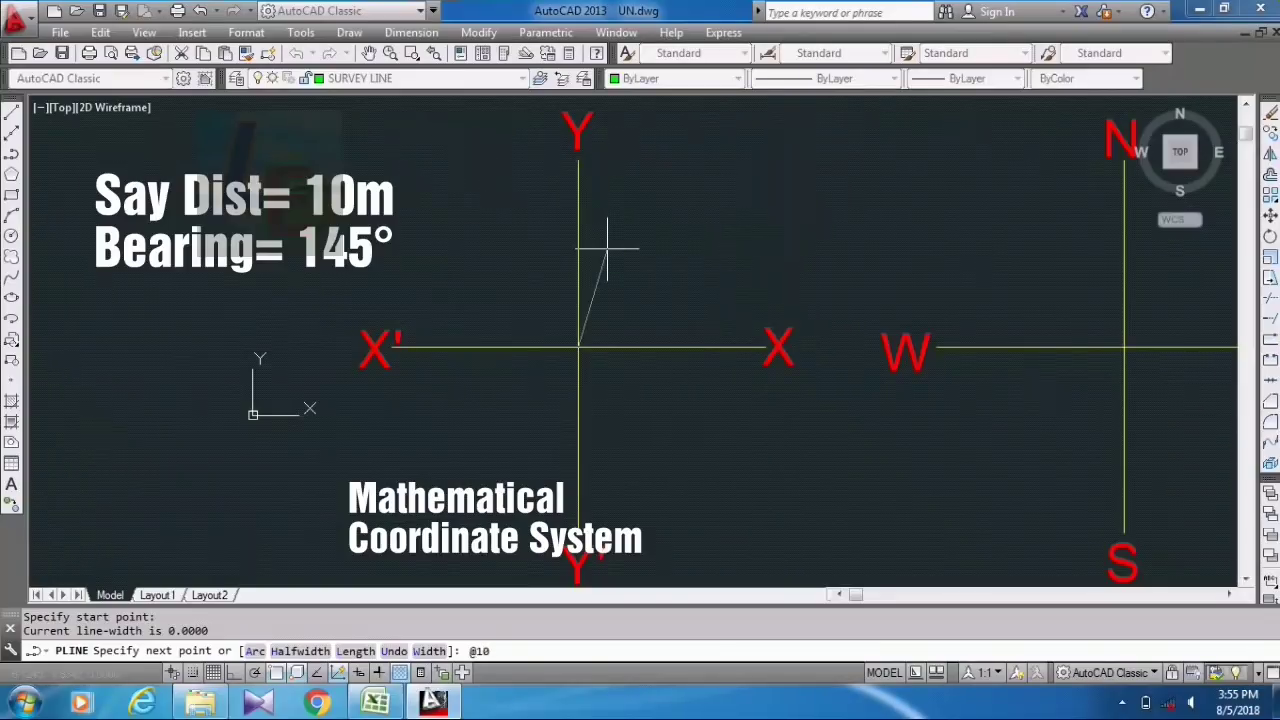
type("<145")
key("Return")
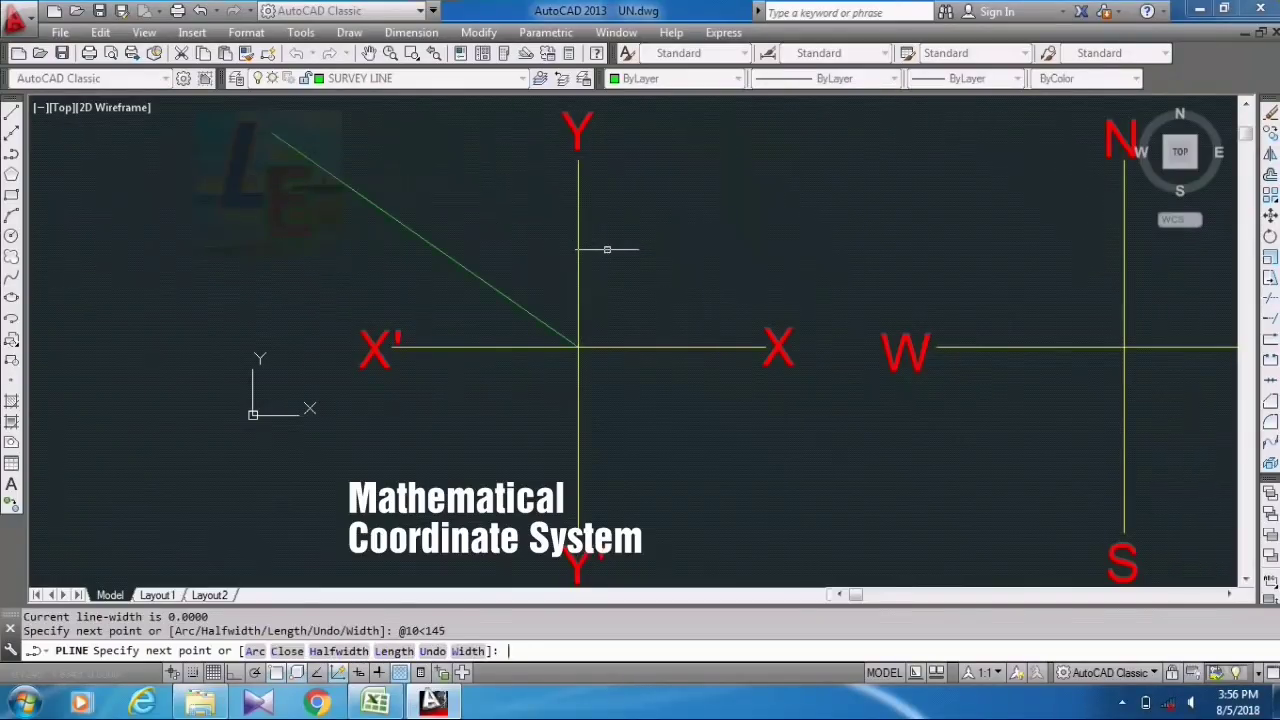
key("Return")
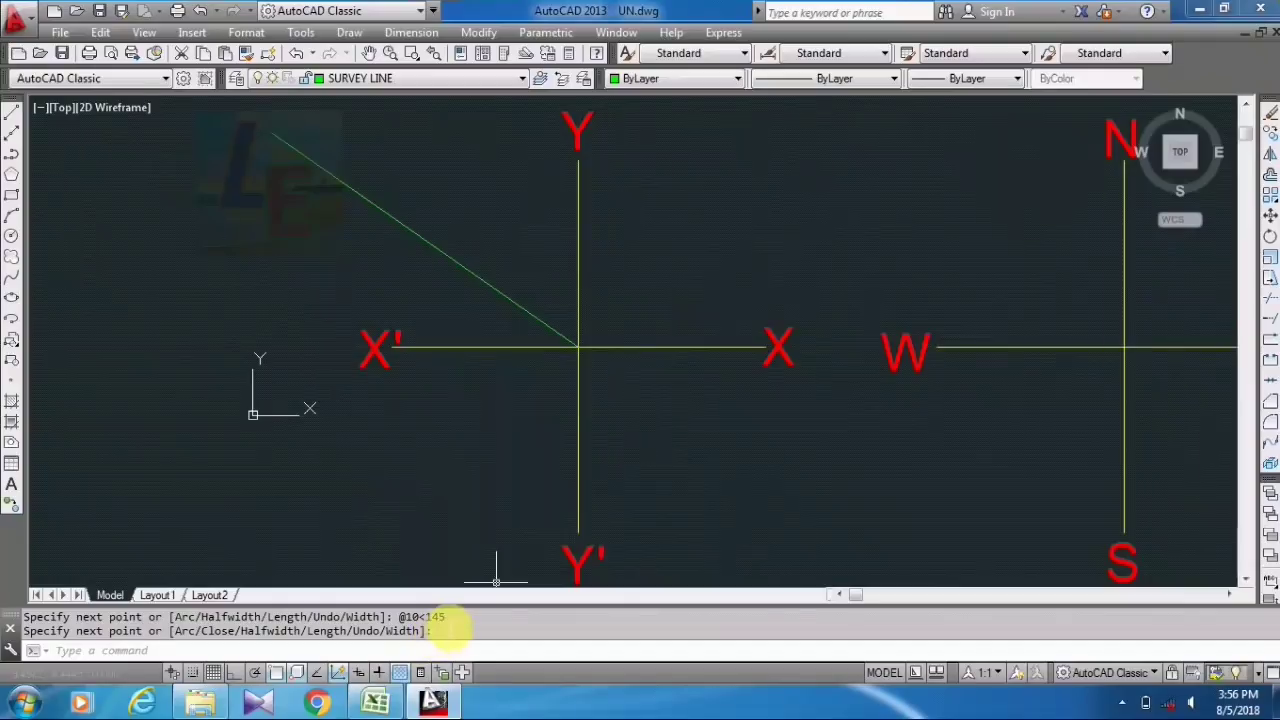
Zoom out and pan across so the N–S/W–E surveying axes fill the view.
scroll(427, 146, "down", 2)
scroll(551, 209, "up", 2)
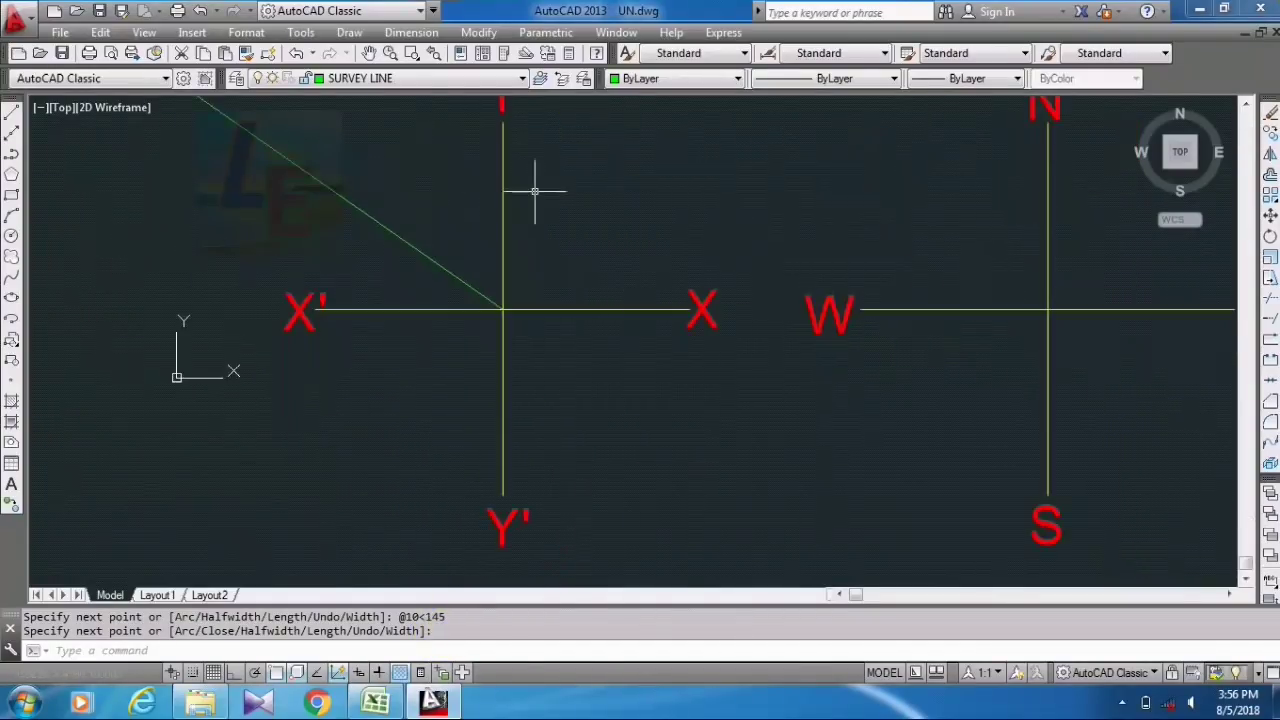
scroll(535, 190, "down", 2)
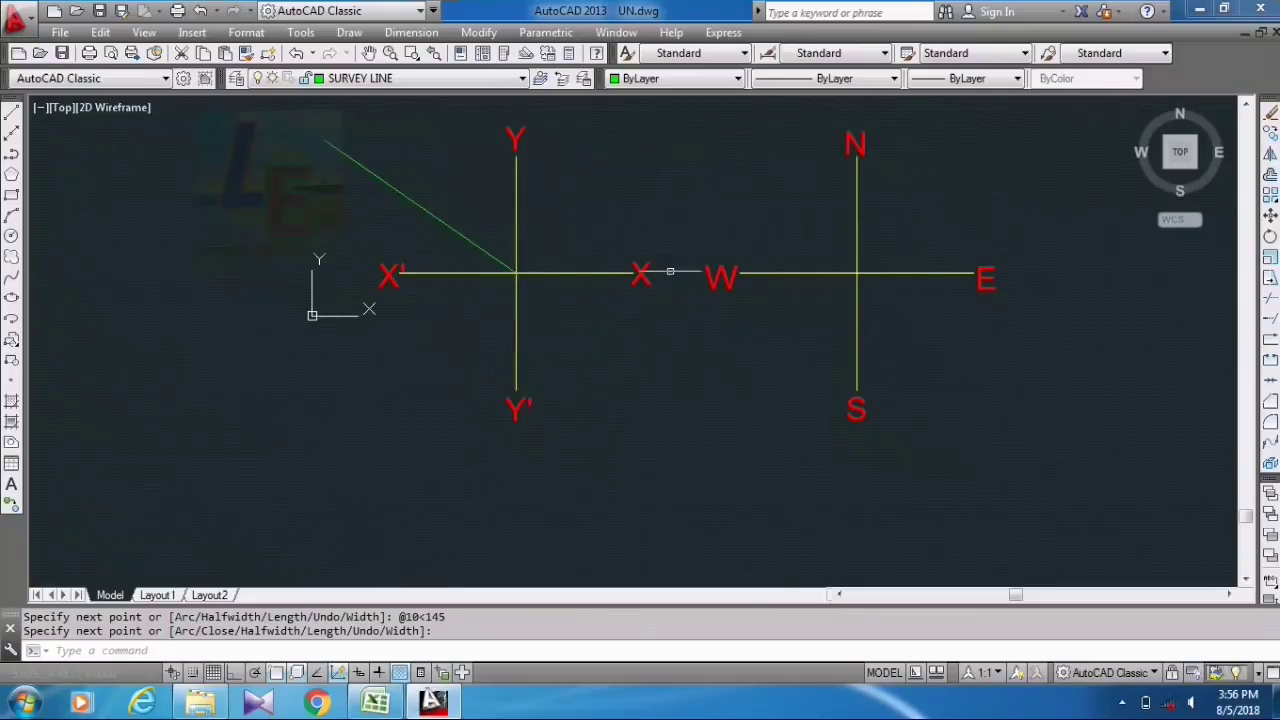
scroll(703, 206, "down", 2)
scroll(752, 164, "up", 2)
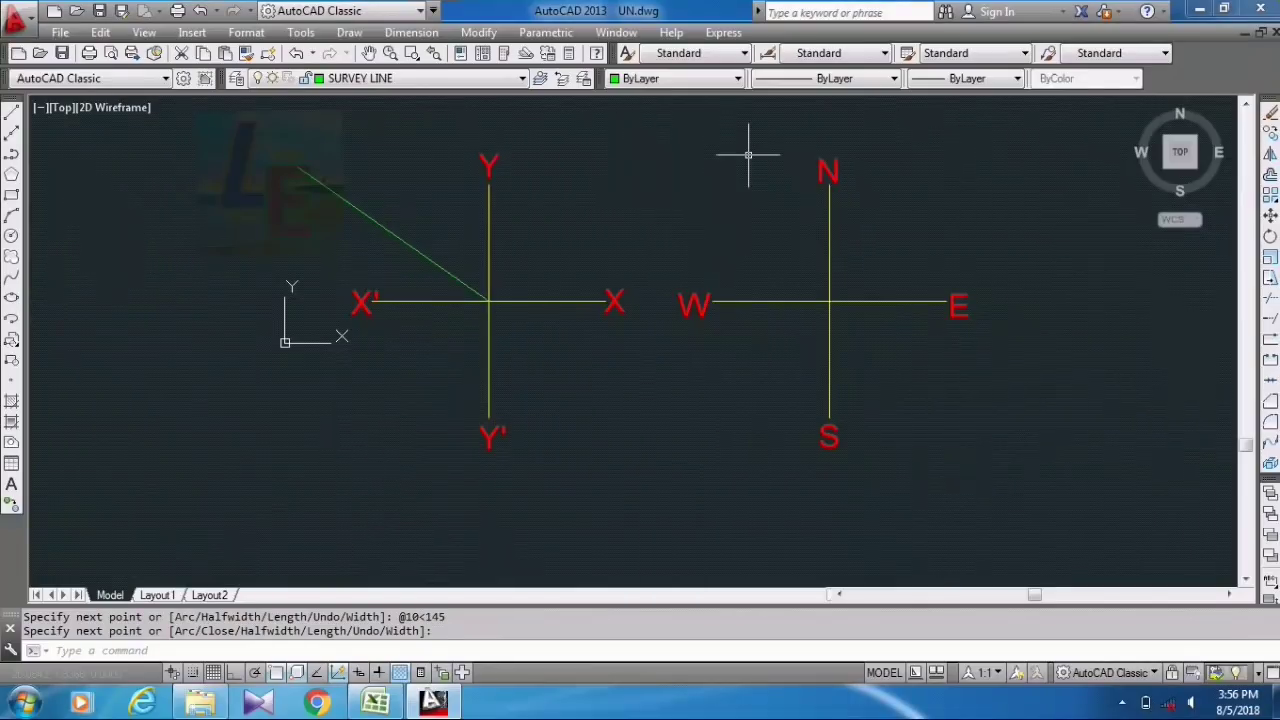
scroll(914, 277, "up", 2)
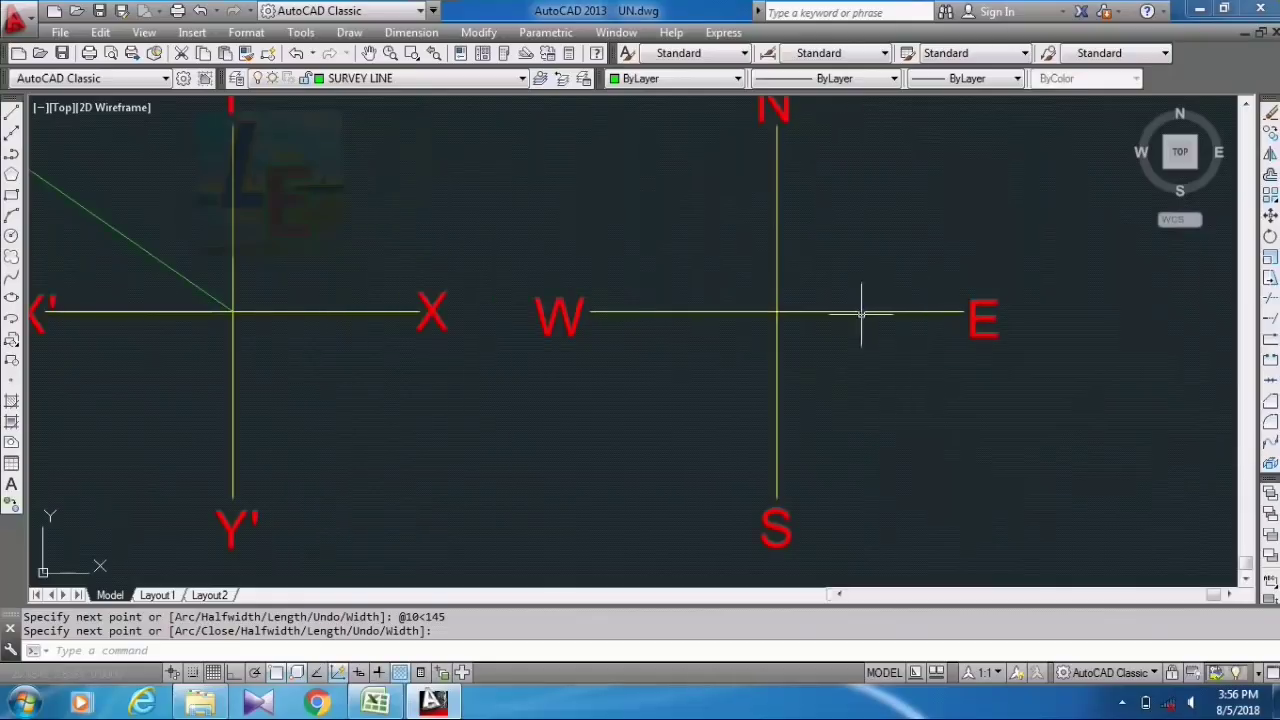
middle_click_drag(897, 320, 823, 331)
scroll(823, 305, "down", 2)
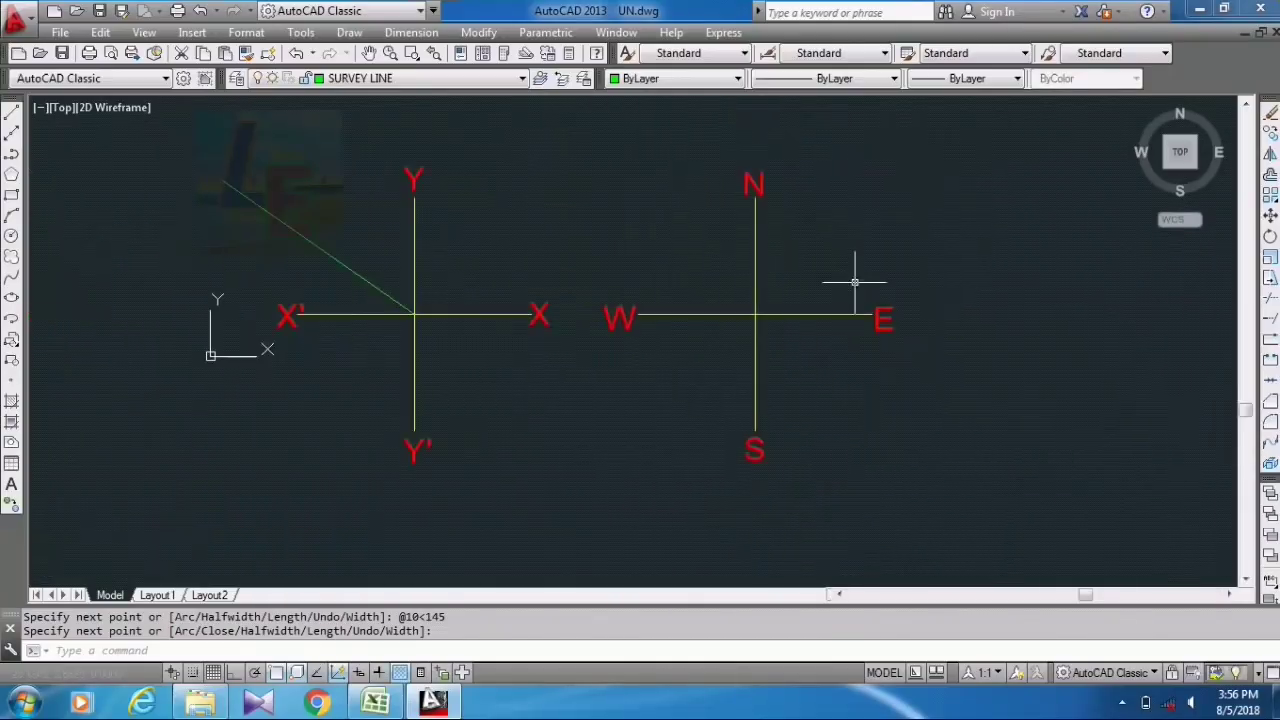
scroll(855, 282, "up", 2)
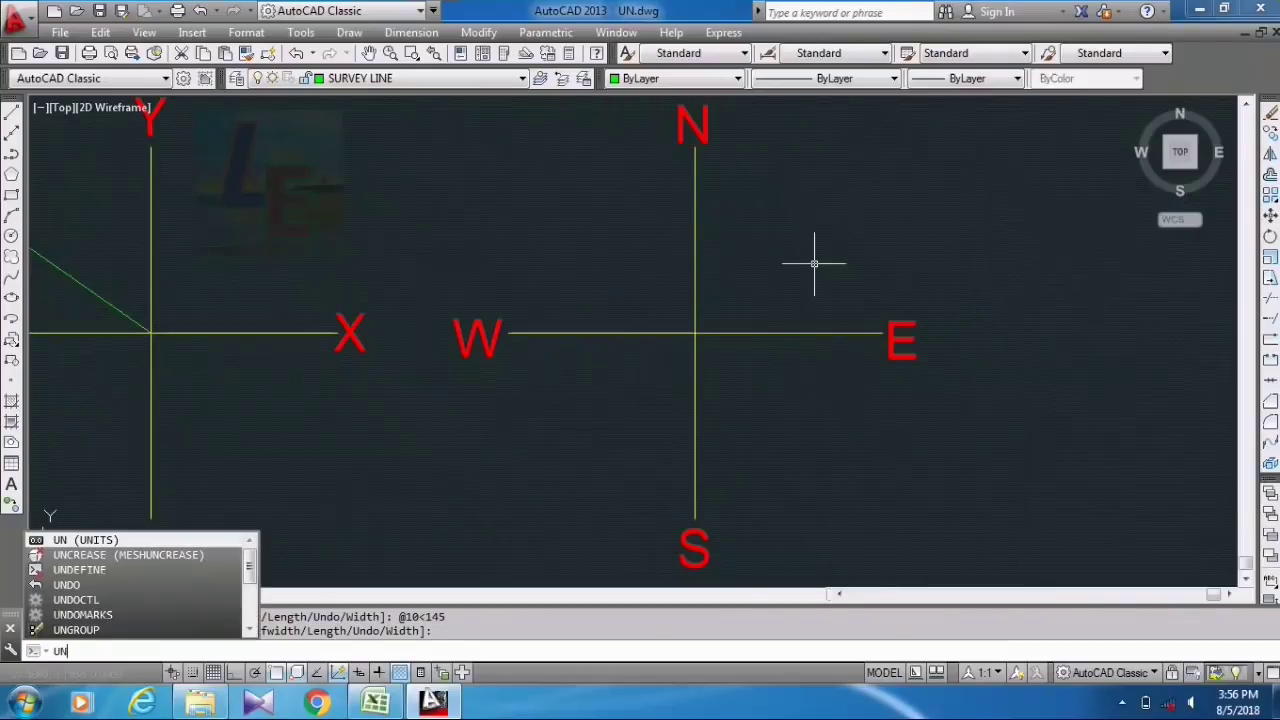
Run UNITS, make angles measure clockwise, and bring up Direction Control.
key("Return")
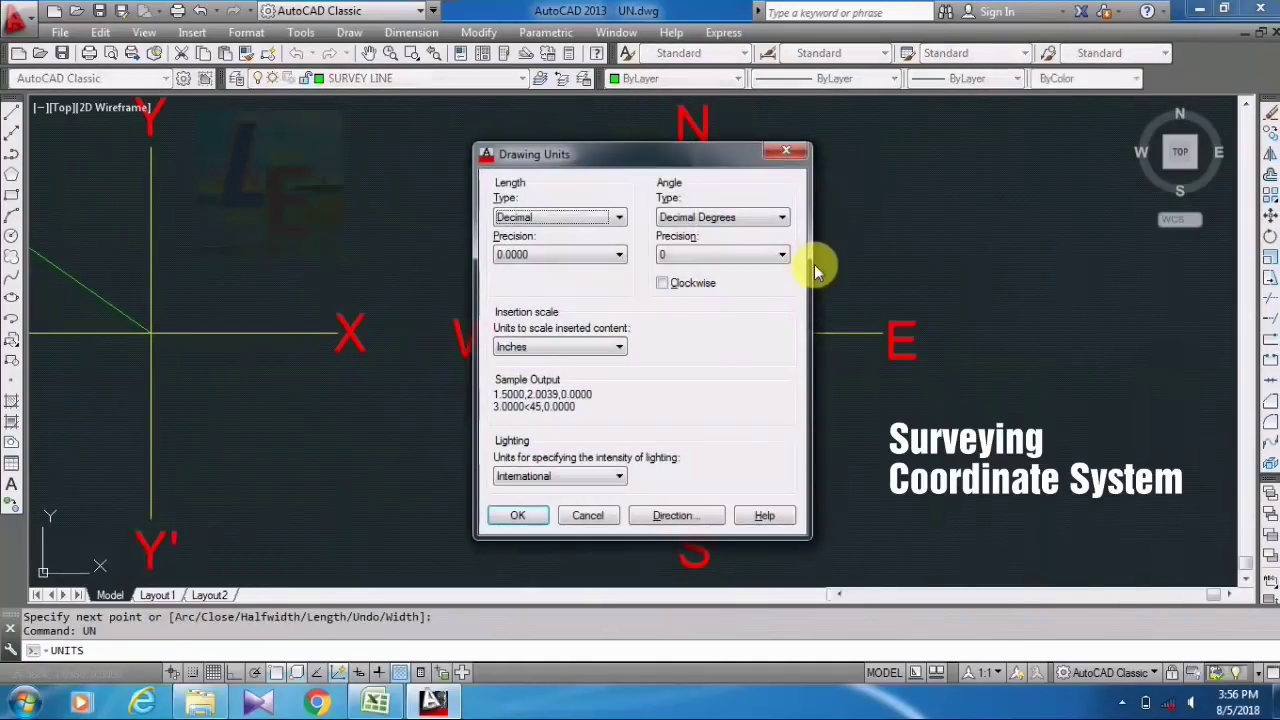
left_click(663, 284)
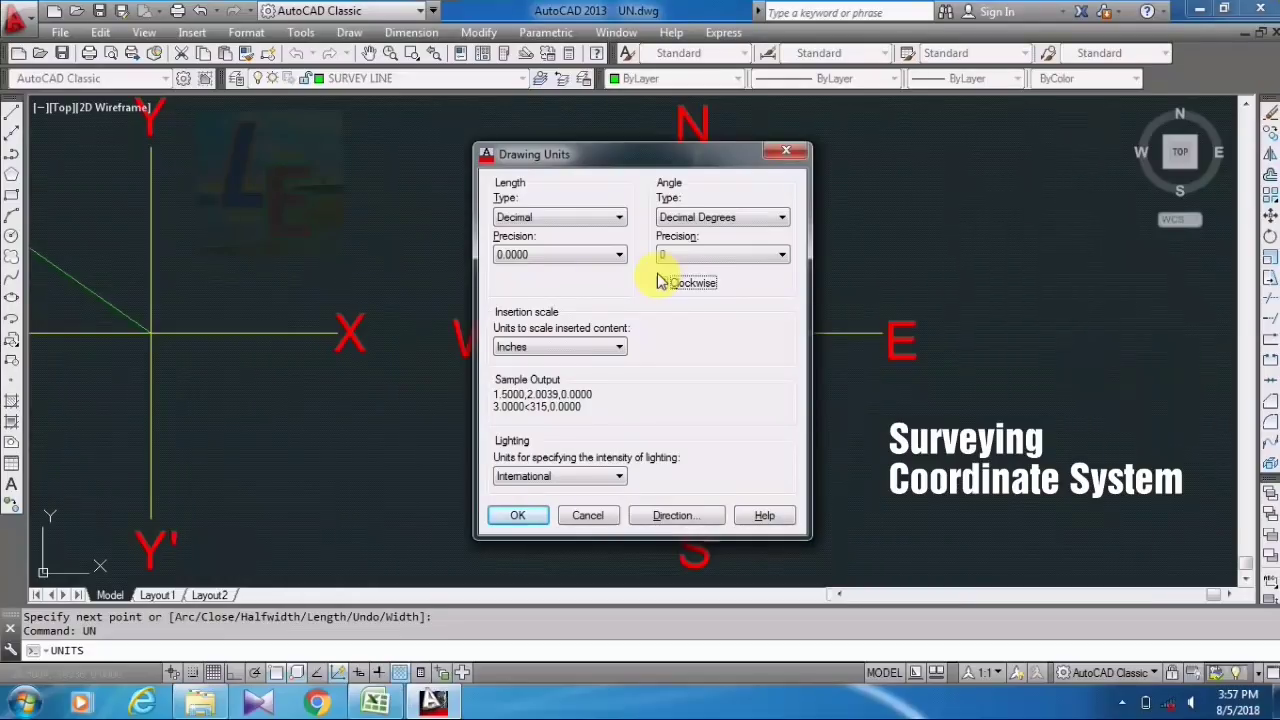
left_click(660, 282)
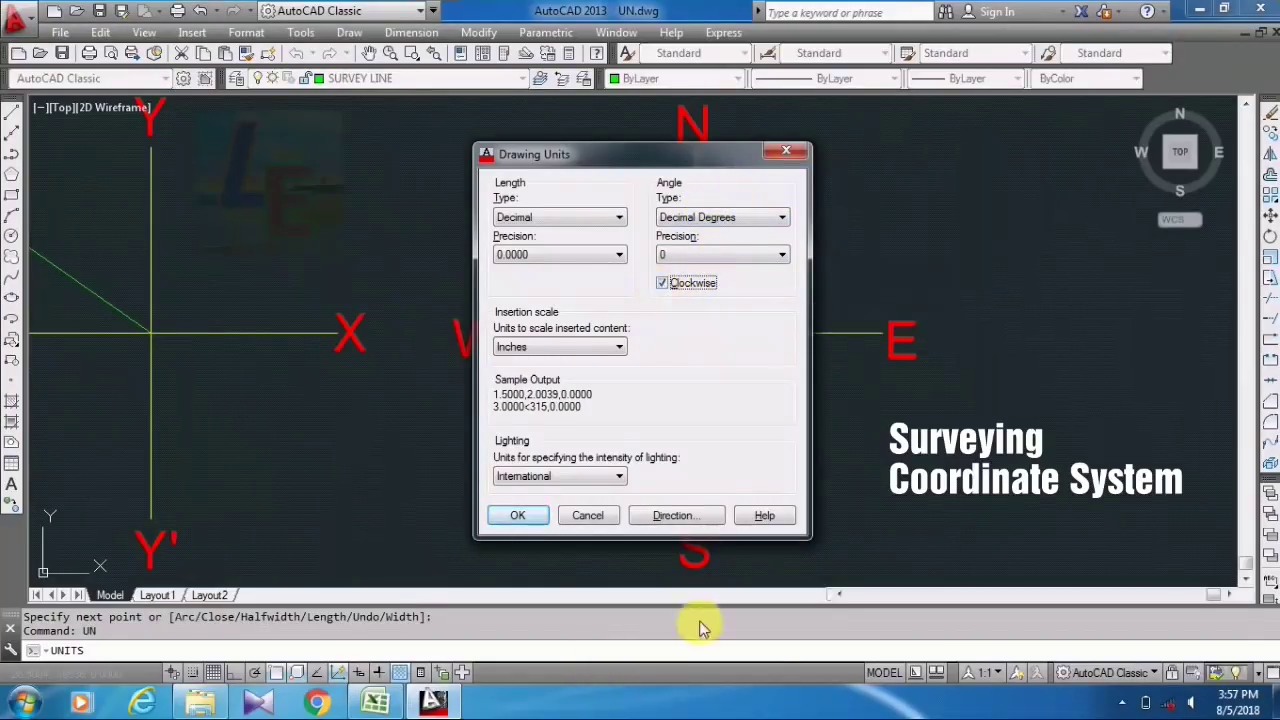
left_click(663, 516)
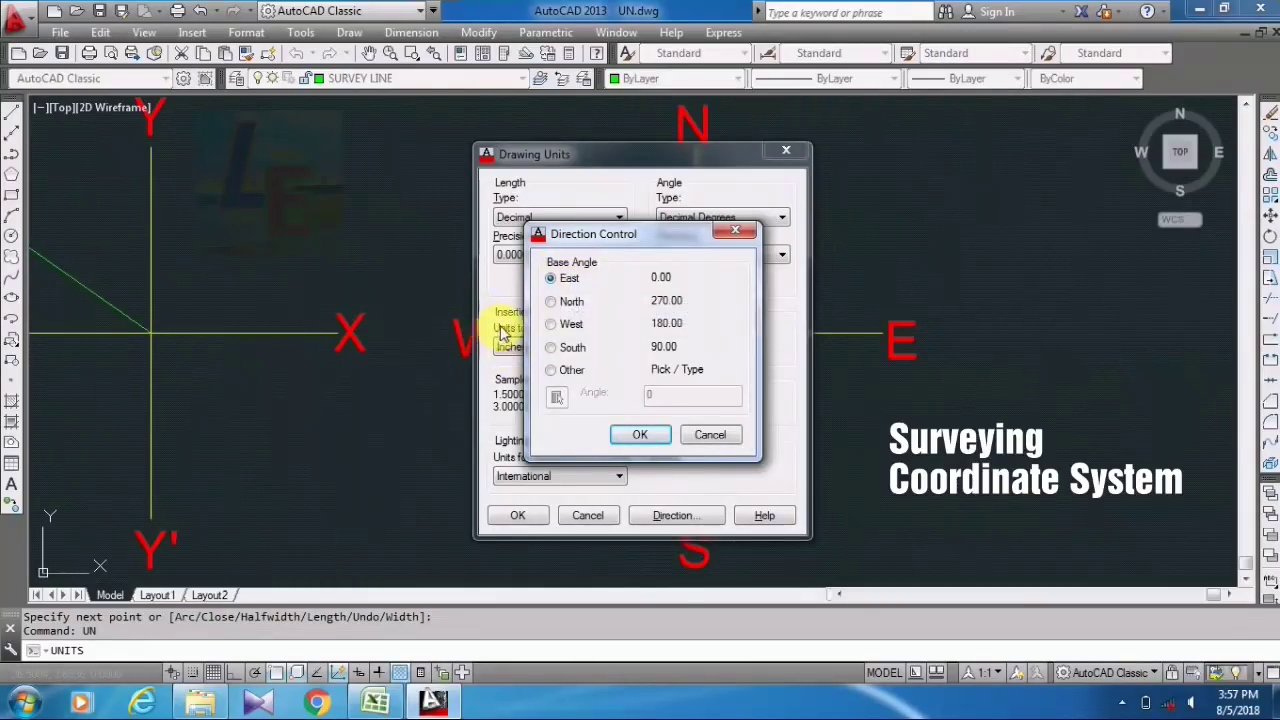
Set the base angle direction to North and apply the Drawing Units settings.
left_click(550, 302)
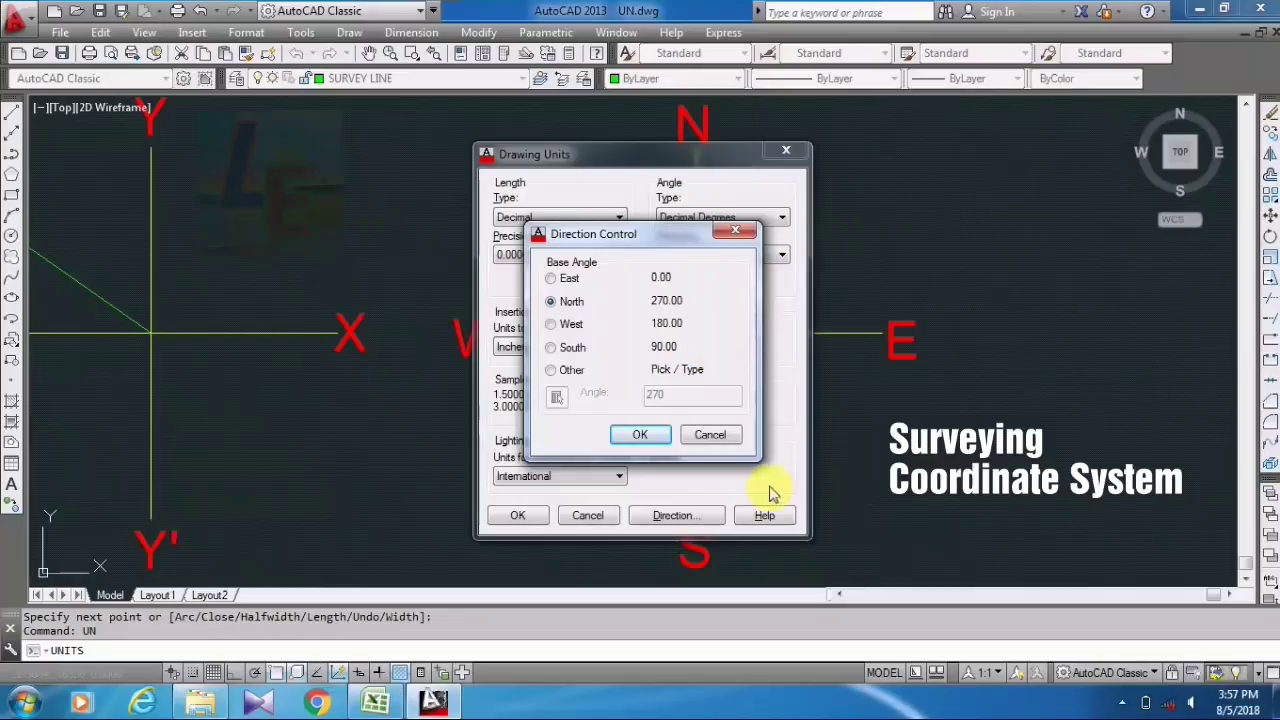
left_click(650, 436)
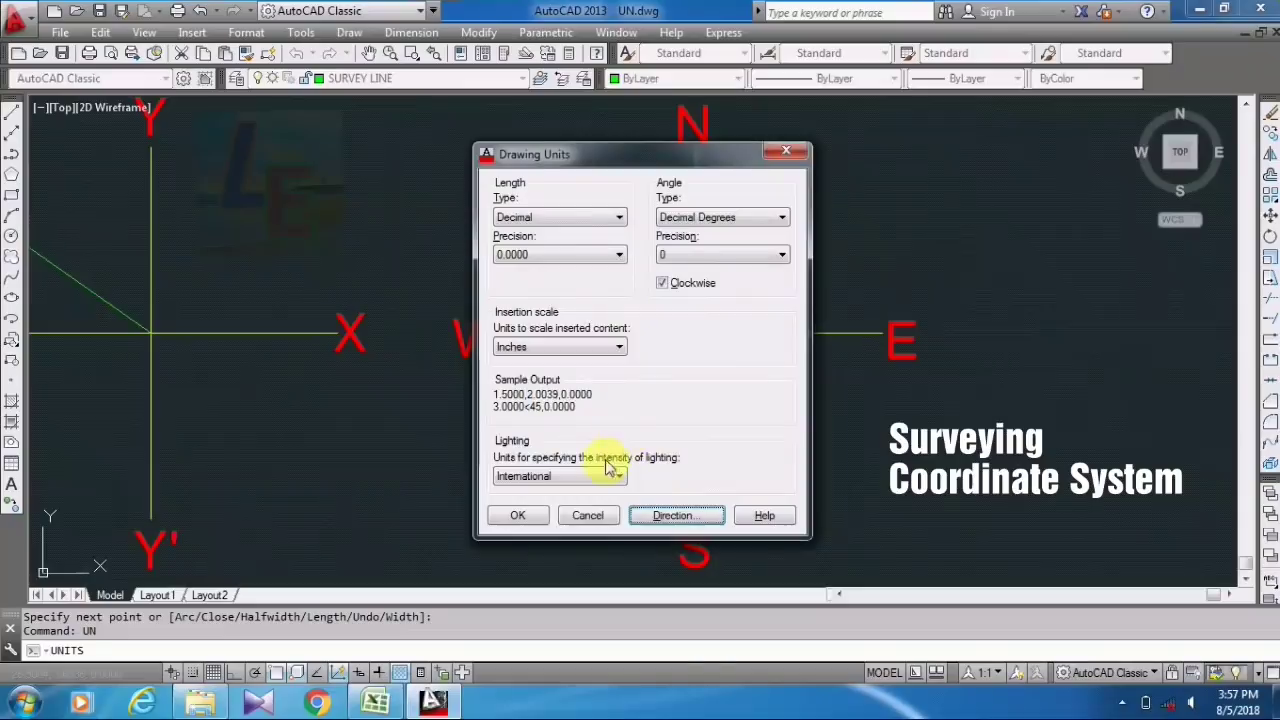
left_click(519, 514)
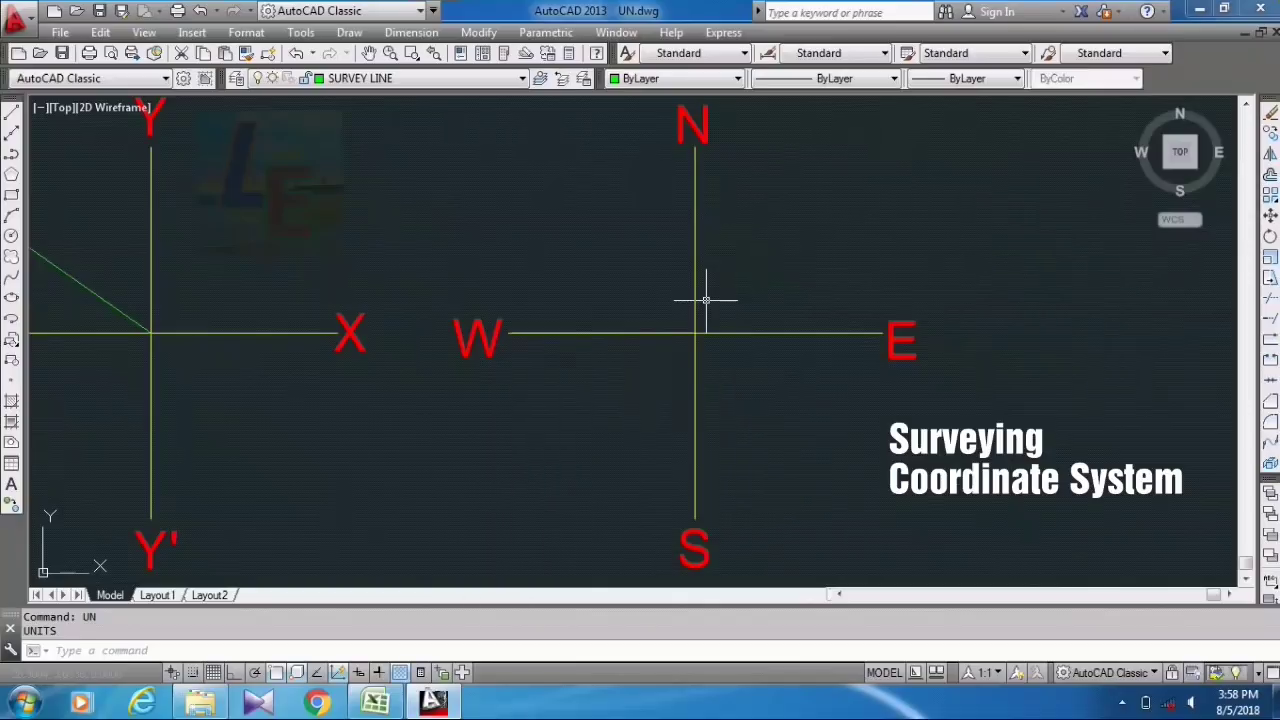
type("pl")
key("Return")
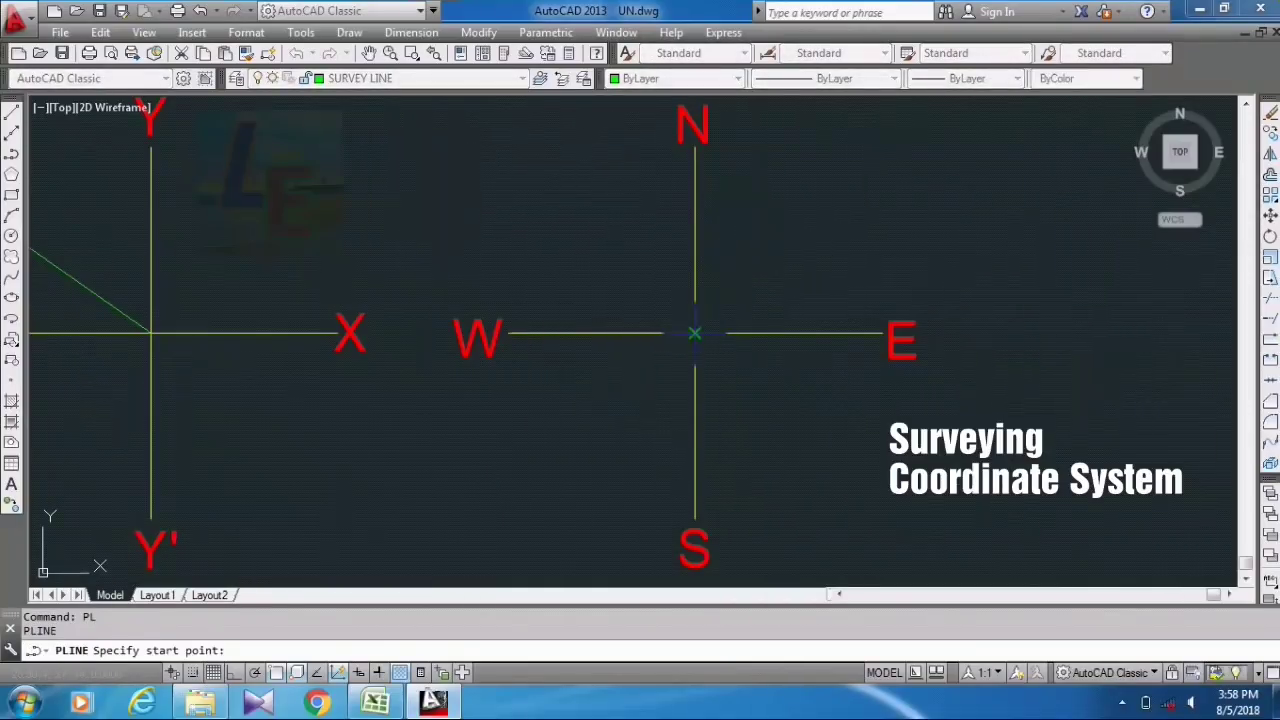
left_click(694, 333)
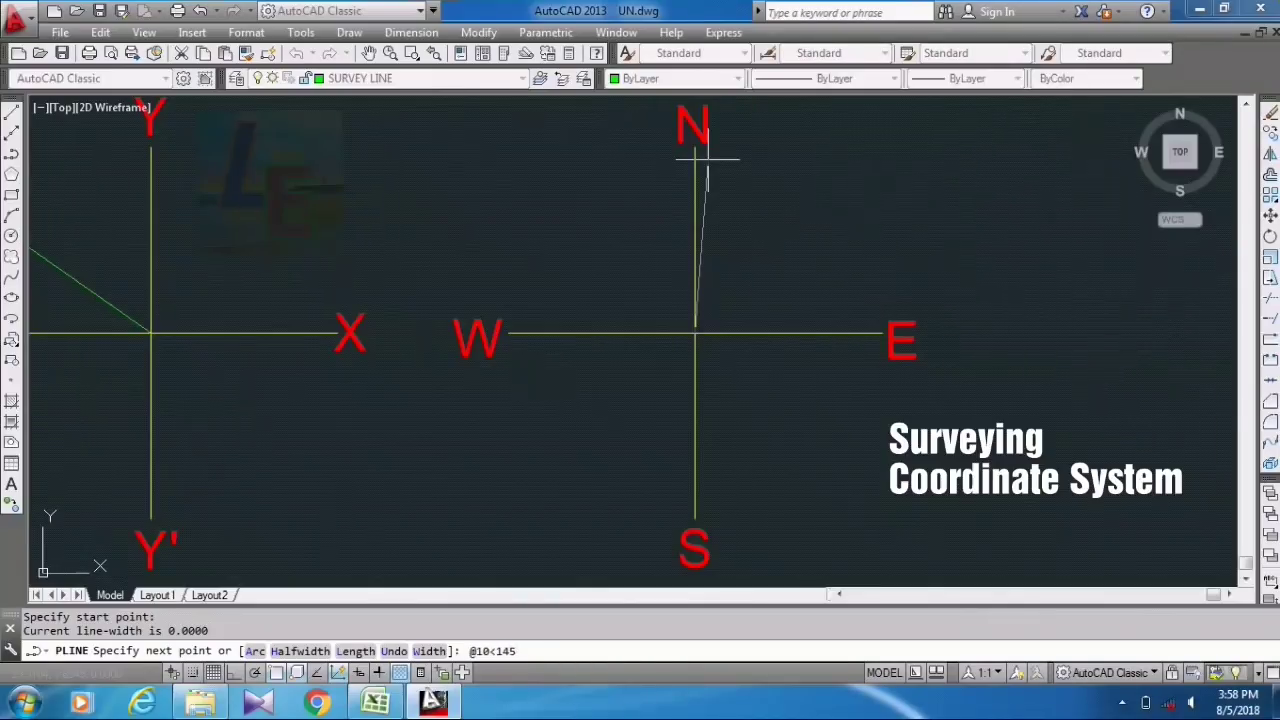
key("Return")
key("Return")
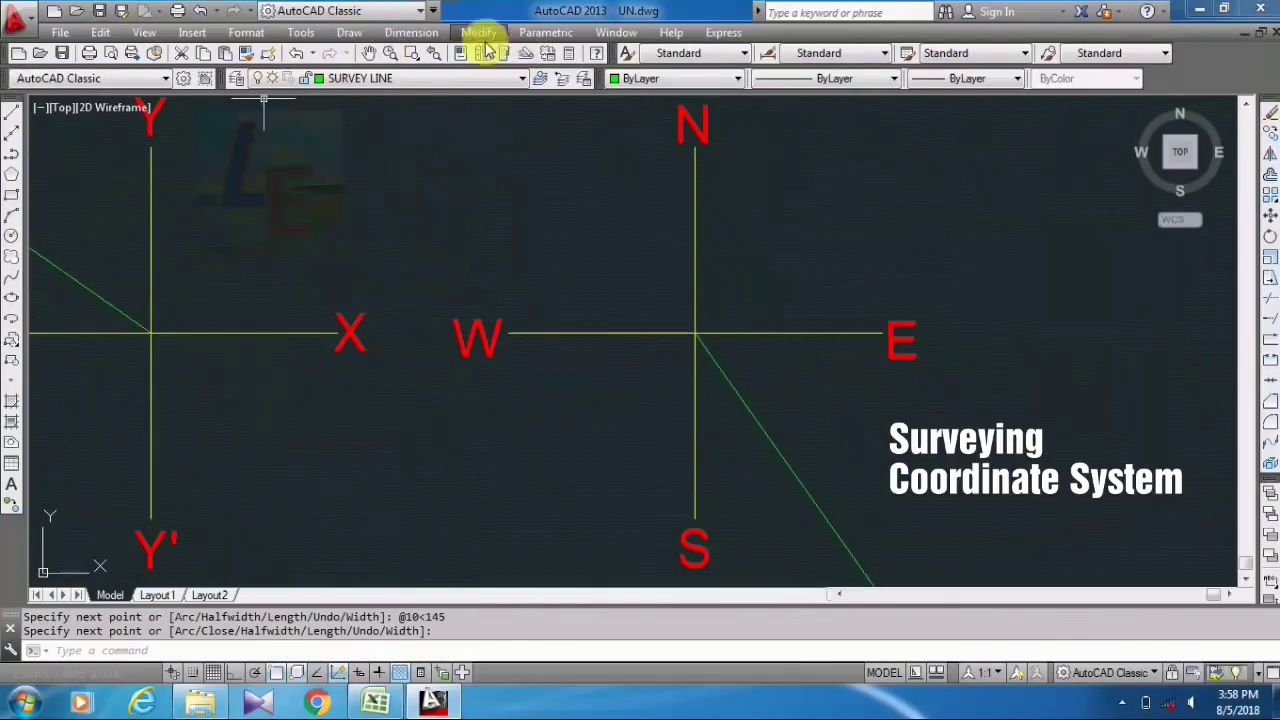
Add an angular dimension from the N–S axis to the 145° line, arc toward E.
left_click(402, 33)
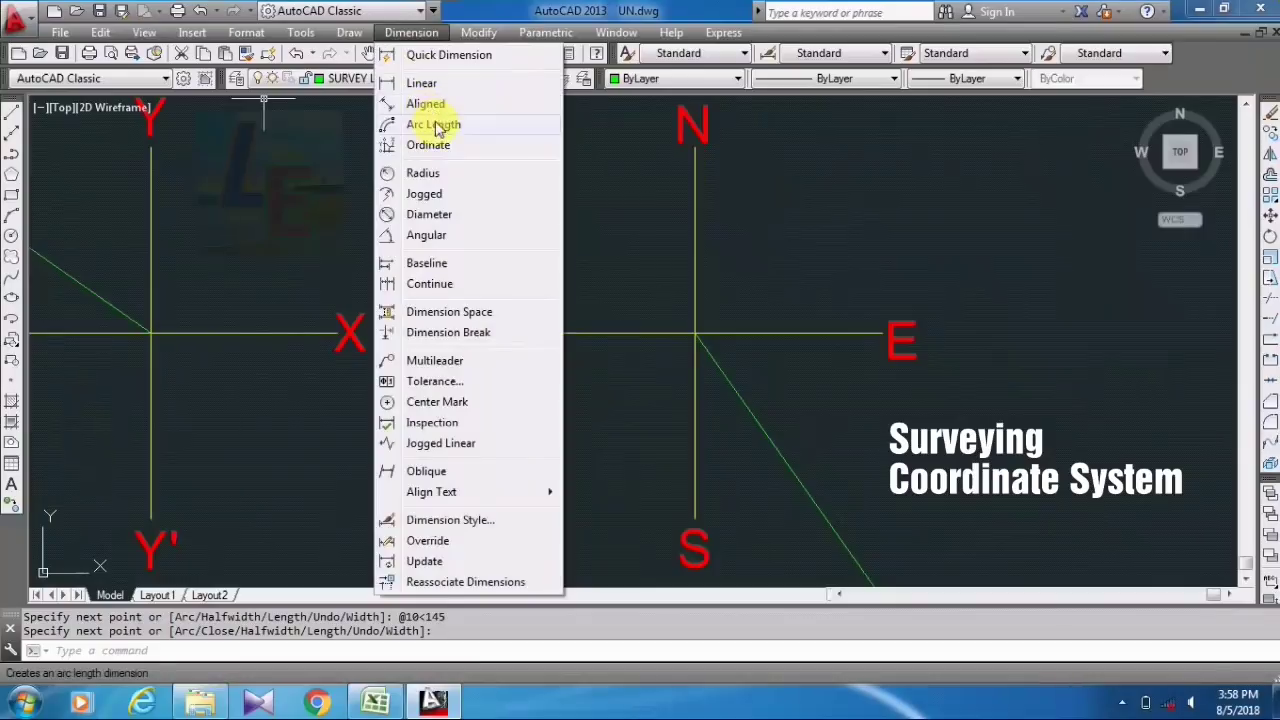
left_click(434, 235)
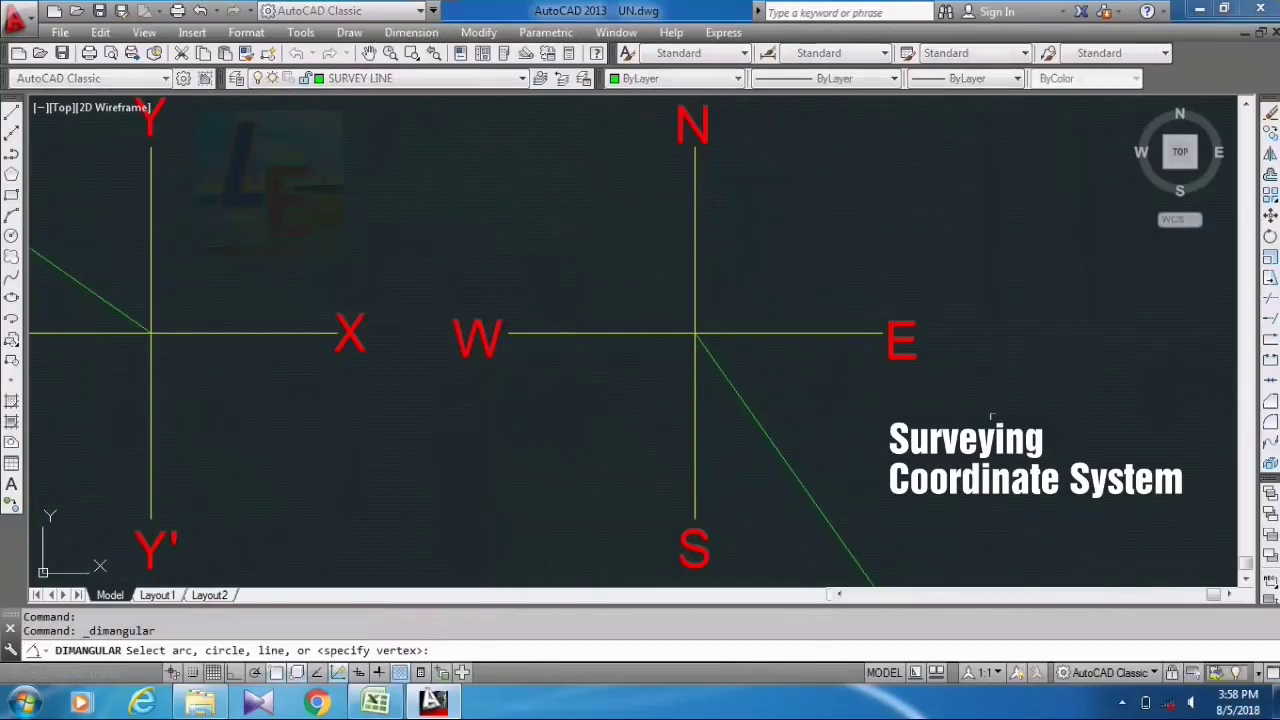
left_click(696, 288)
left_click(766, 422)
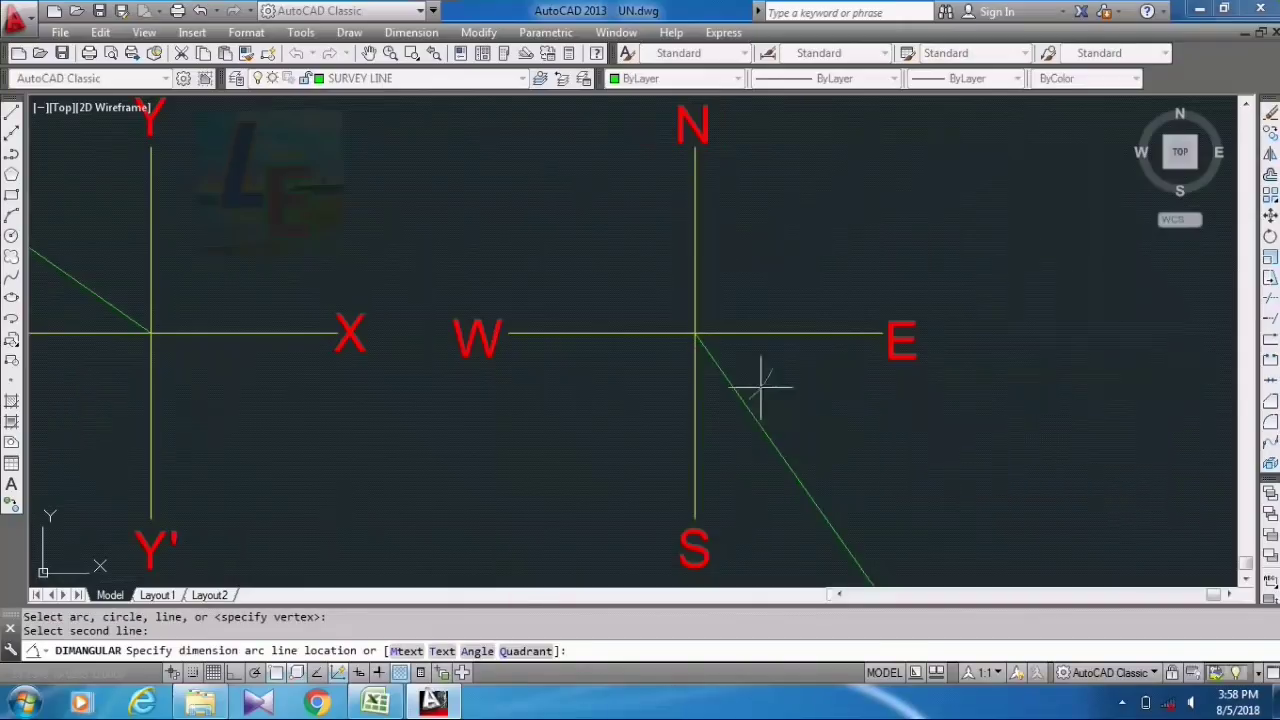
left_click(832, 315)
scroll(849, 277, "up", 2)
scroll(872, 316, "down", 4)
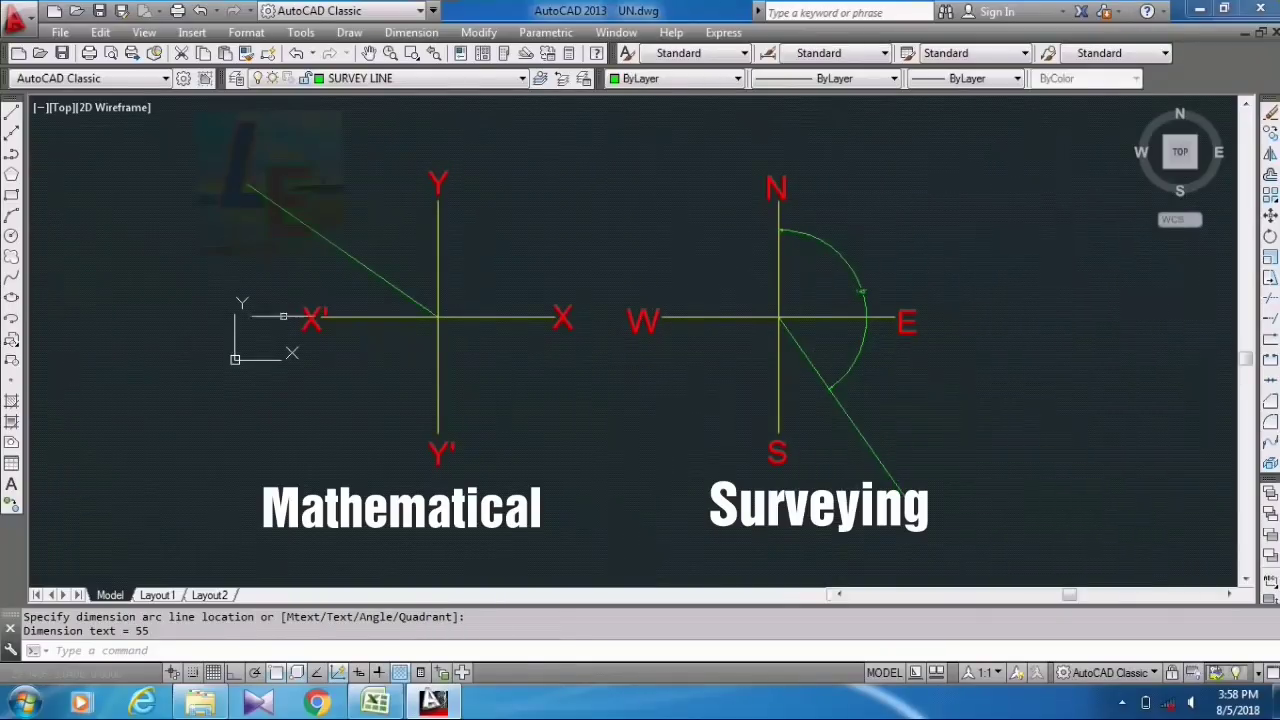
Add an angular dimension from the X'–X axis to the diagonal, arc placed above over Y.
left_click(411, 33)
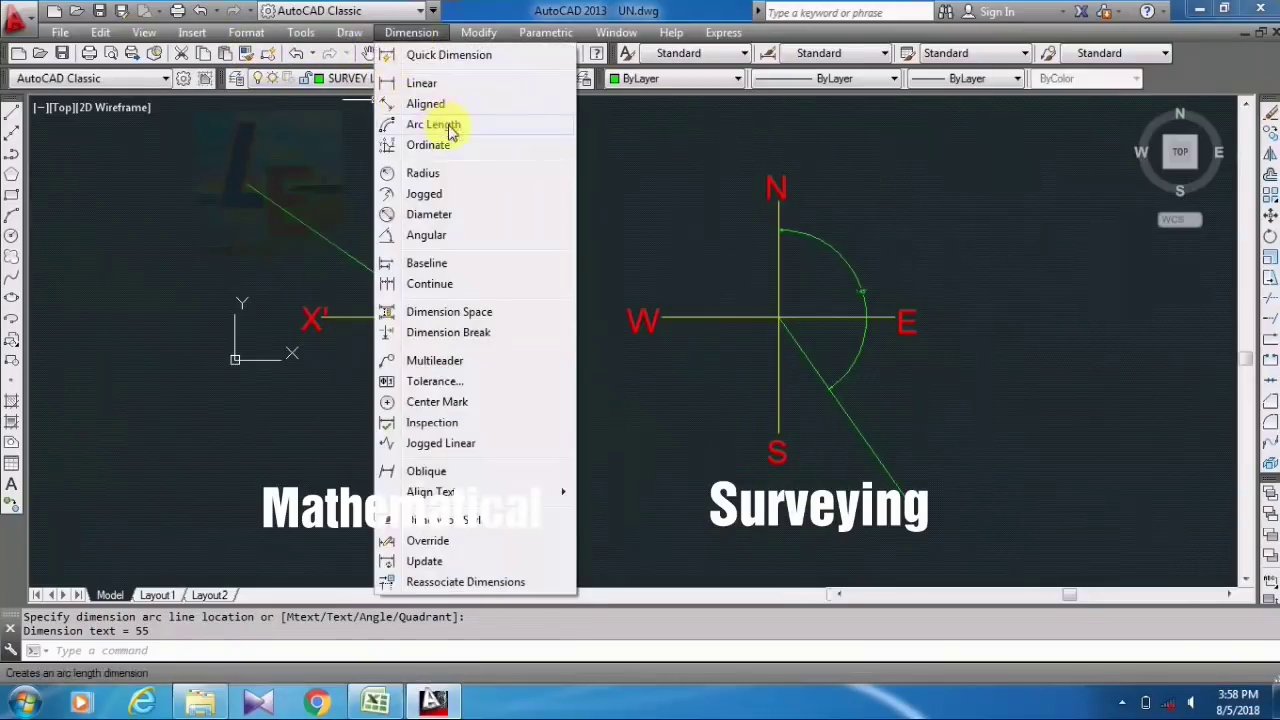
left_click(444, 236)
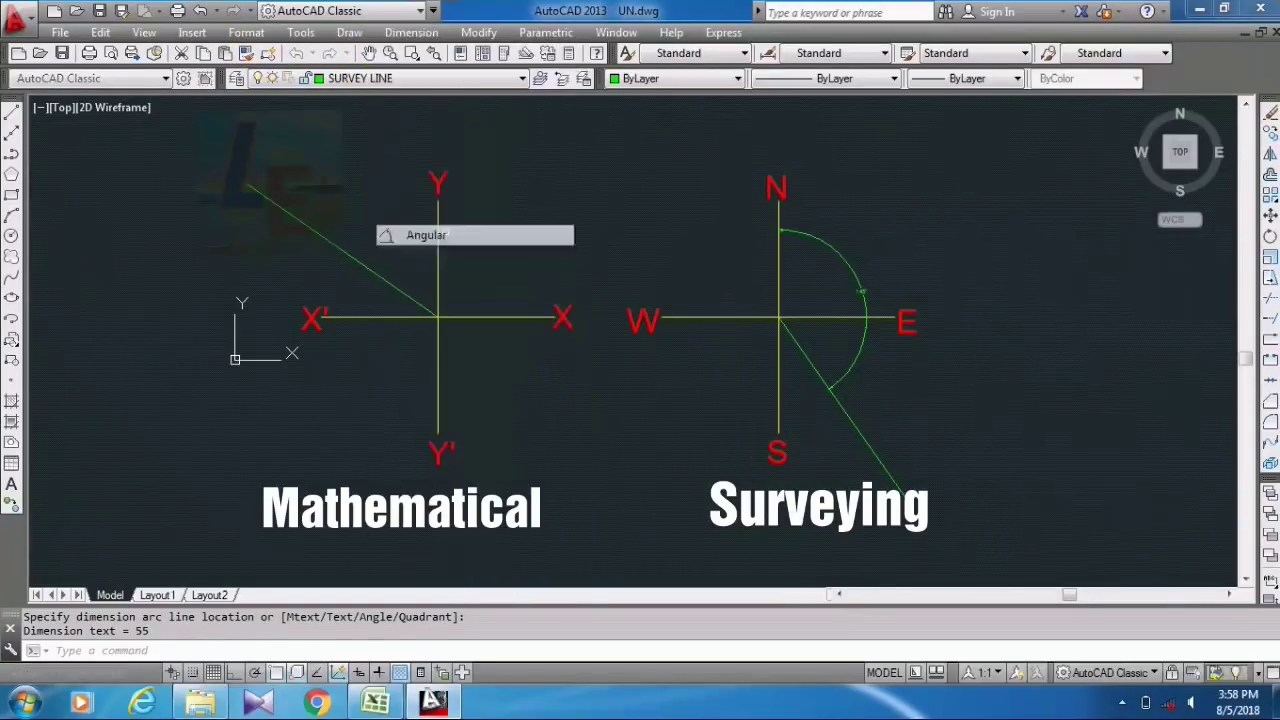
left_click(477, 316)
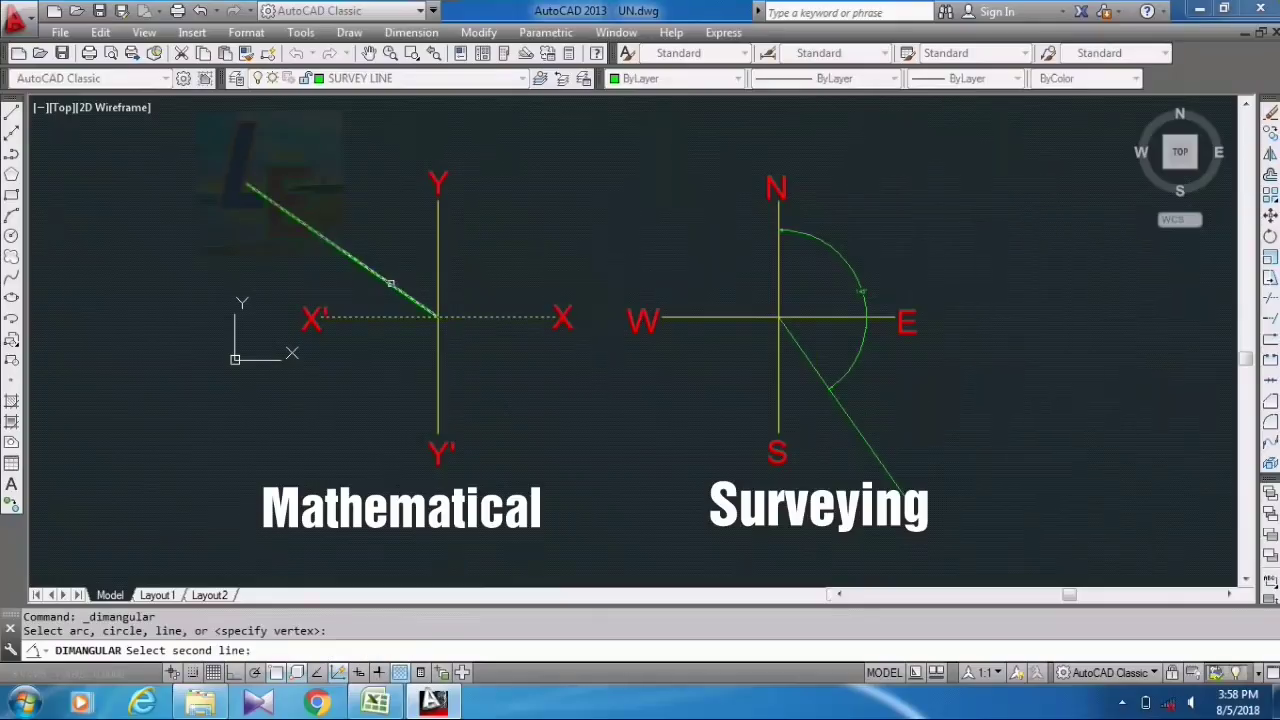
left_click(390, 284)
left_click(506, 262)
scroll(506, 259, "up", 3)
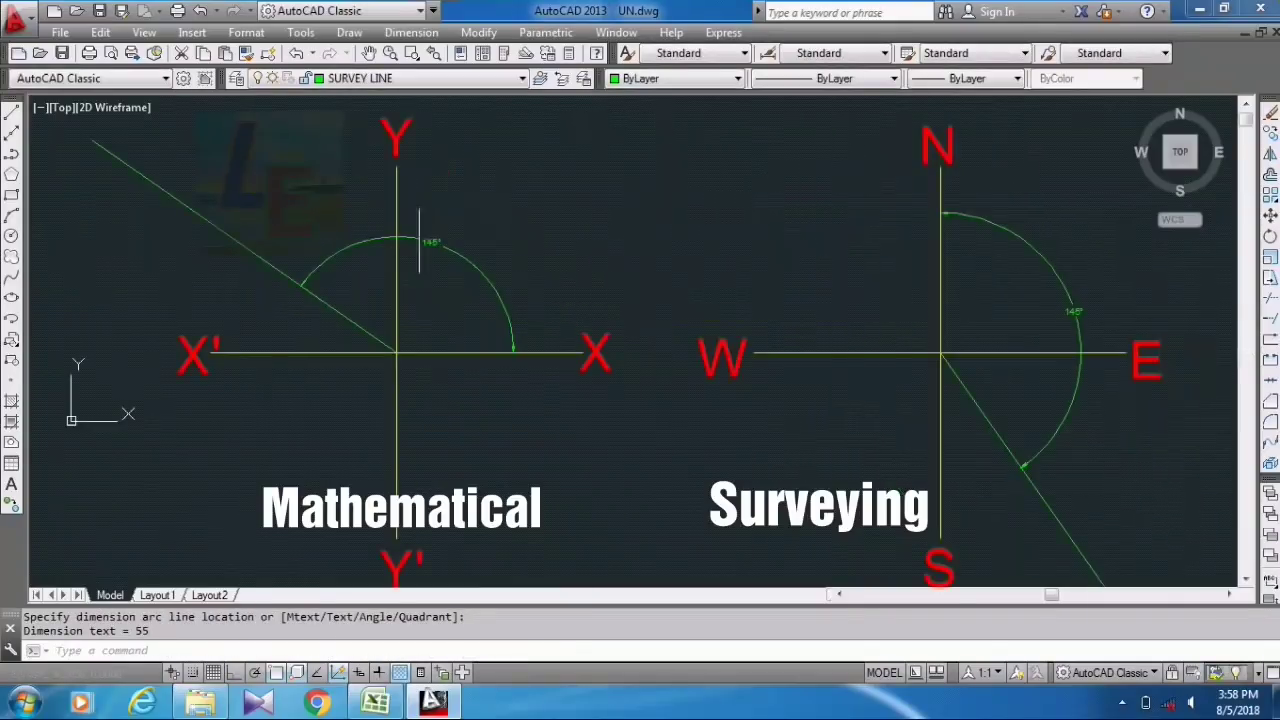
scroll(455, 205, "down", 4)
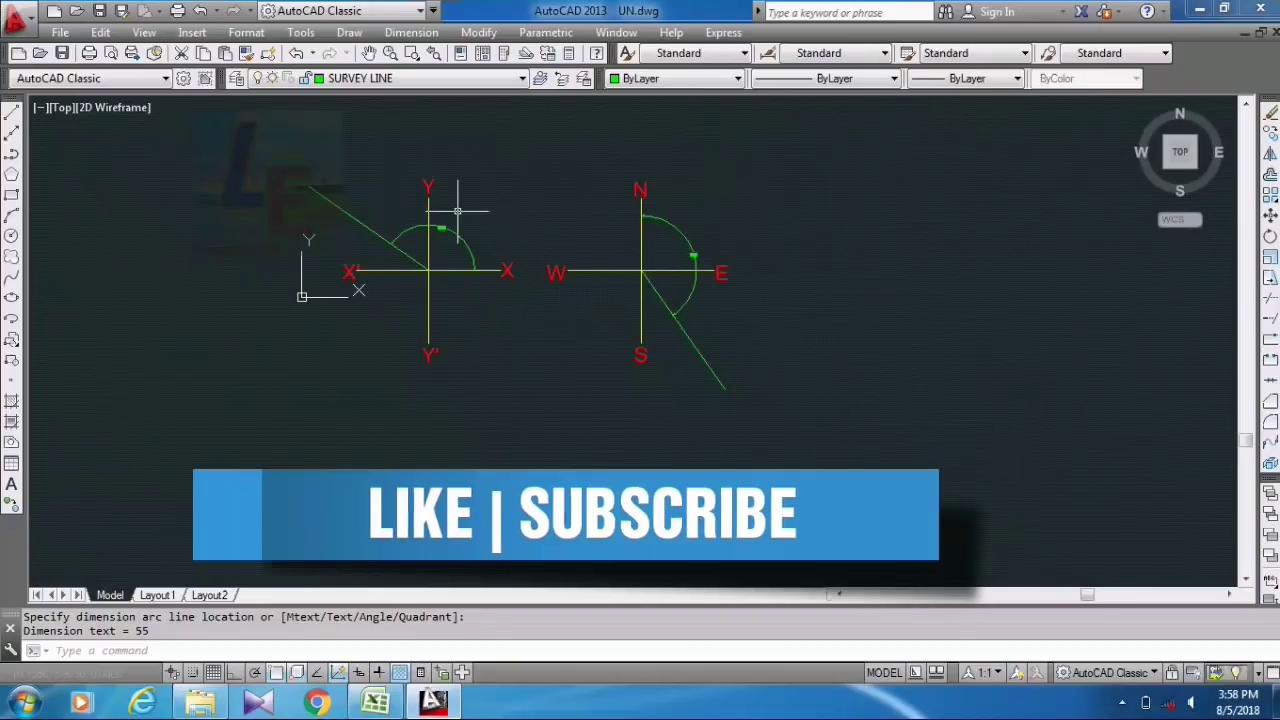
scroll(647, 224, "up", 4)
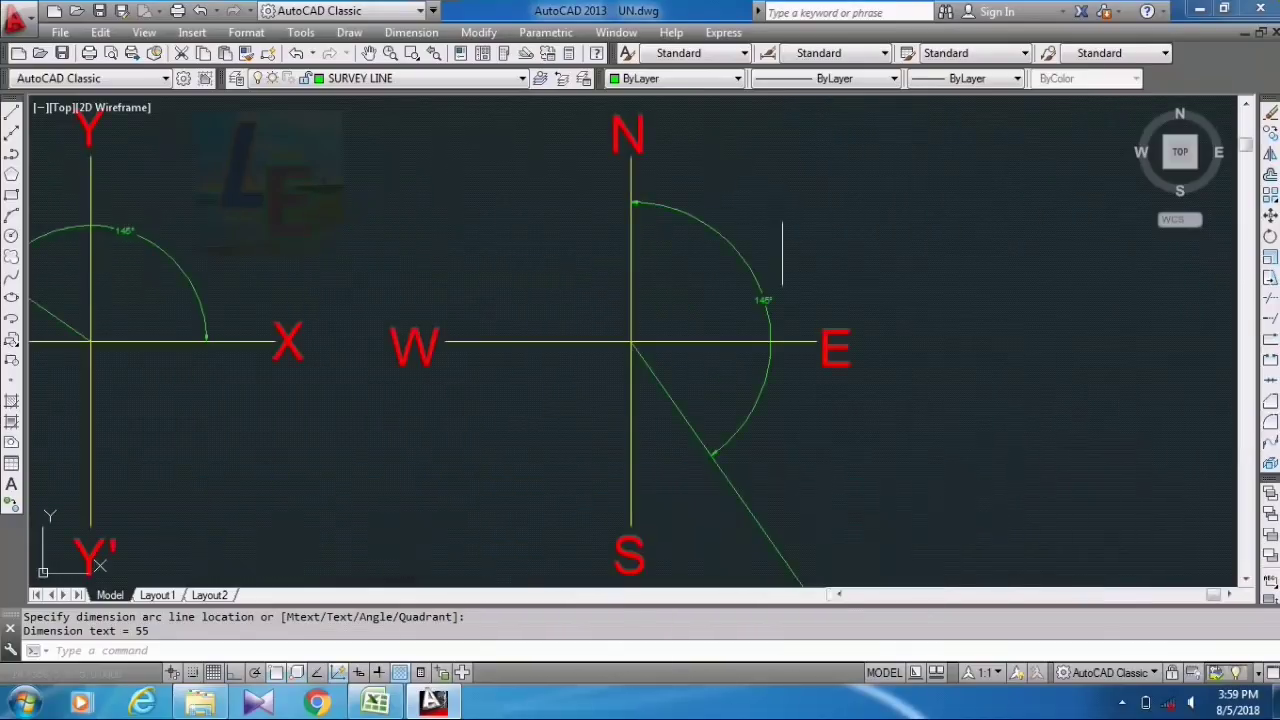
scroll(793, 268, "down", 2)
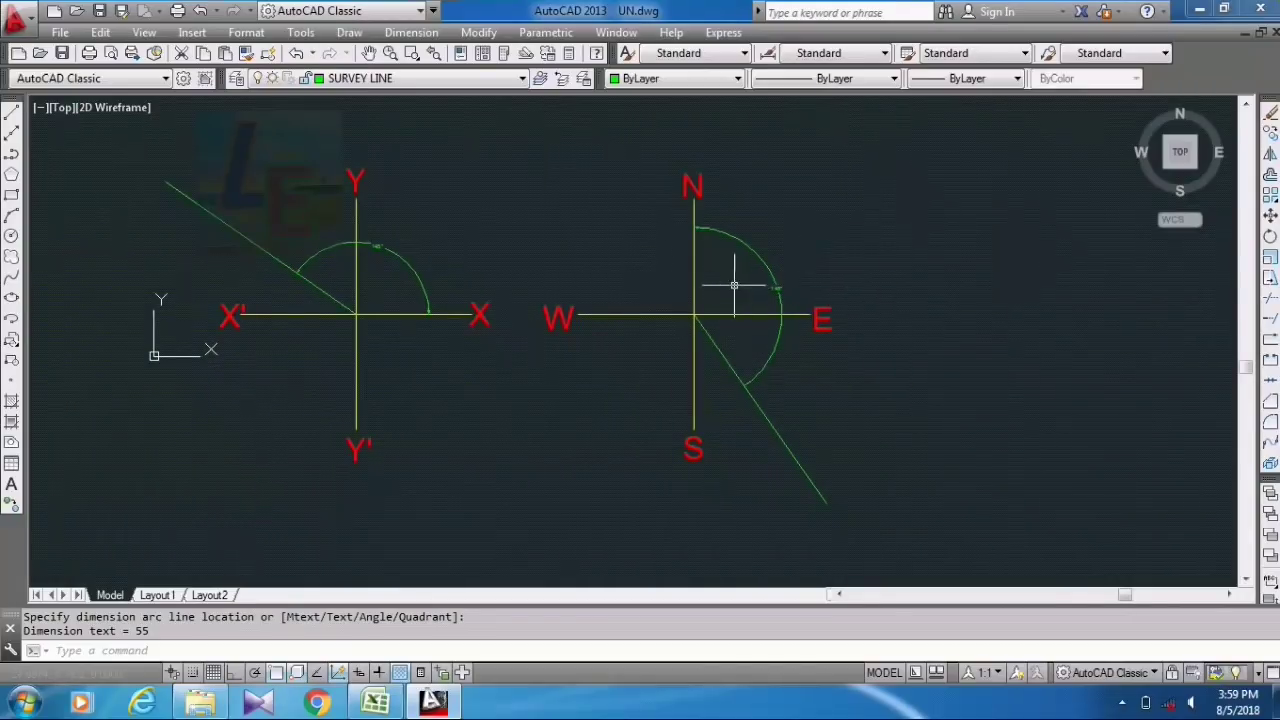
scroll(729, 284, "up", 2)
scroll(770, 285, "down", 2)
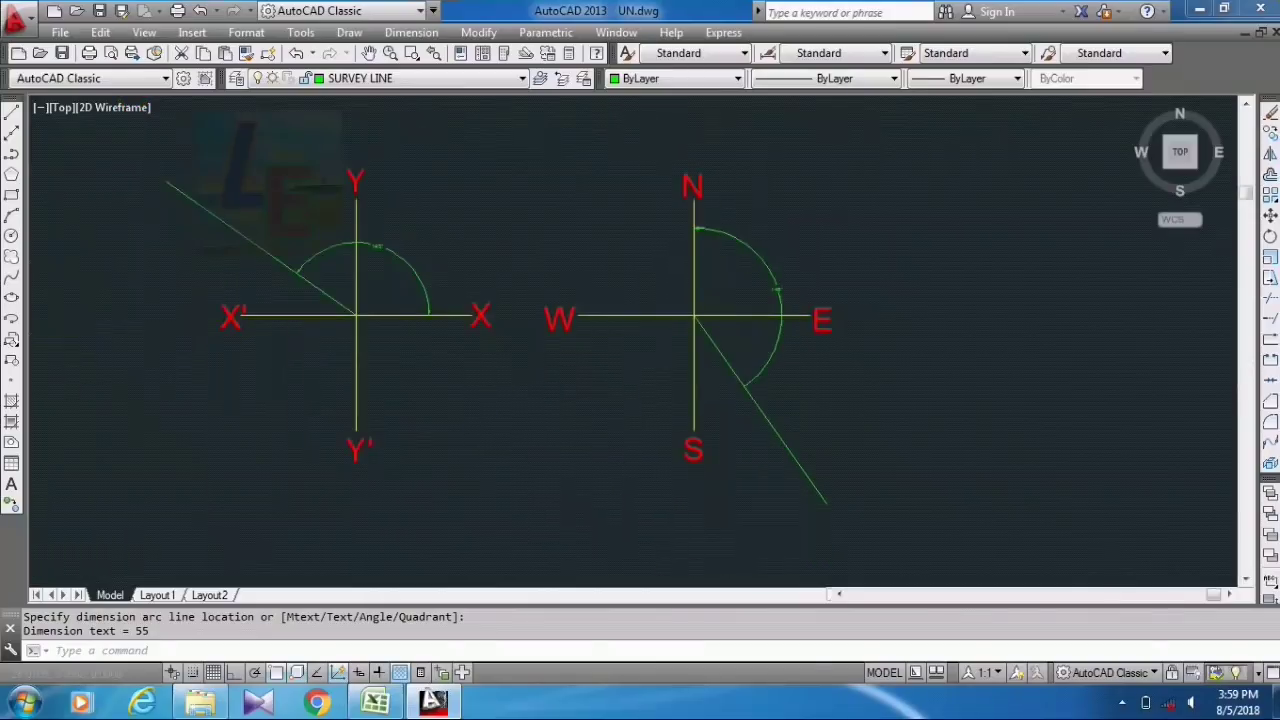
scroll(793, 282, "up", 2)
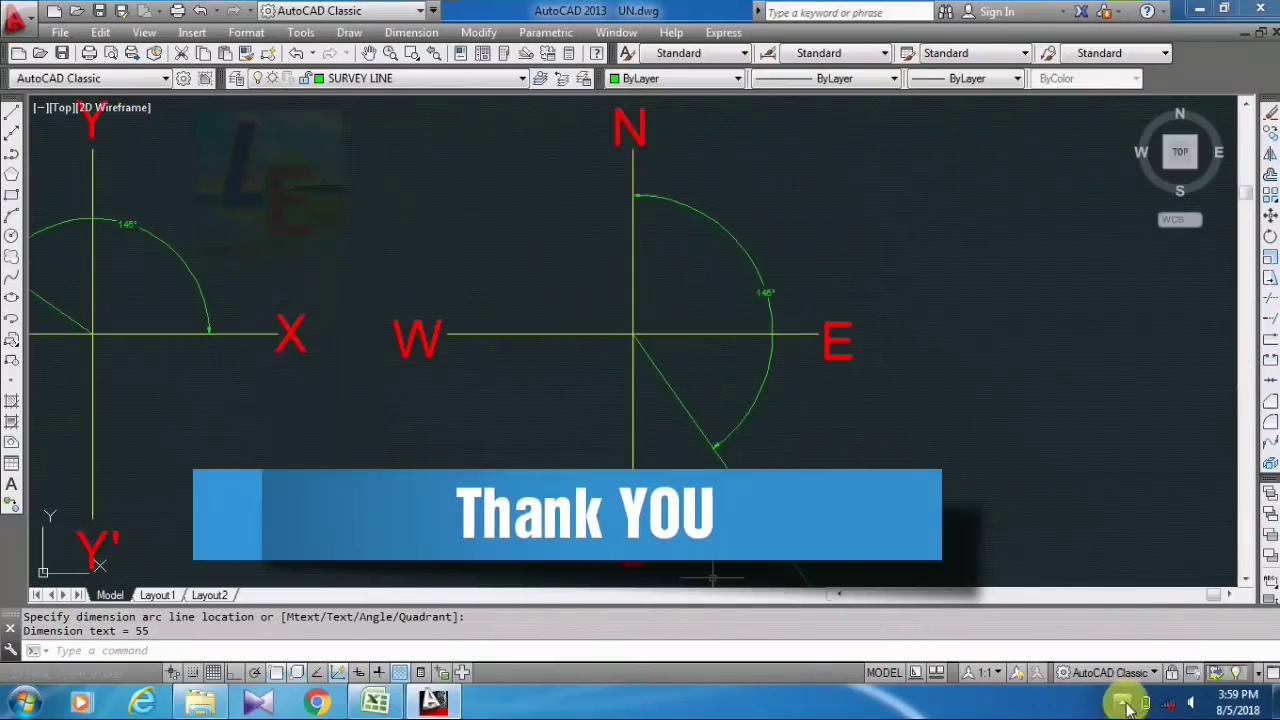